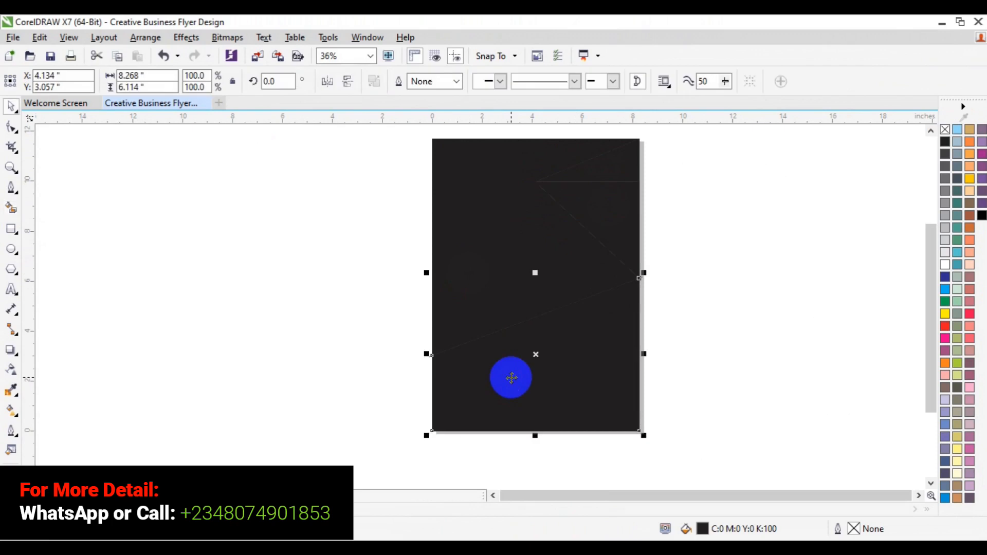
Fill the large upper shape light grey and the shape across the bottom of the page white
{"action": "left_click_drag", "start_coordinate": [524, 185], "coordinate": [475, 219]}
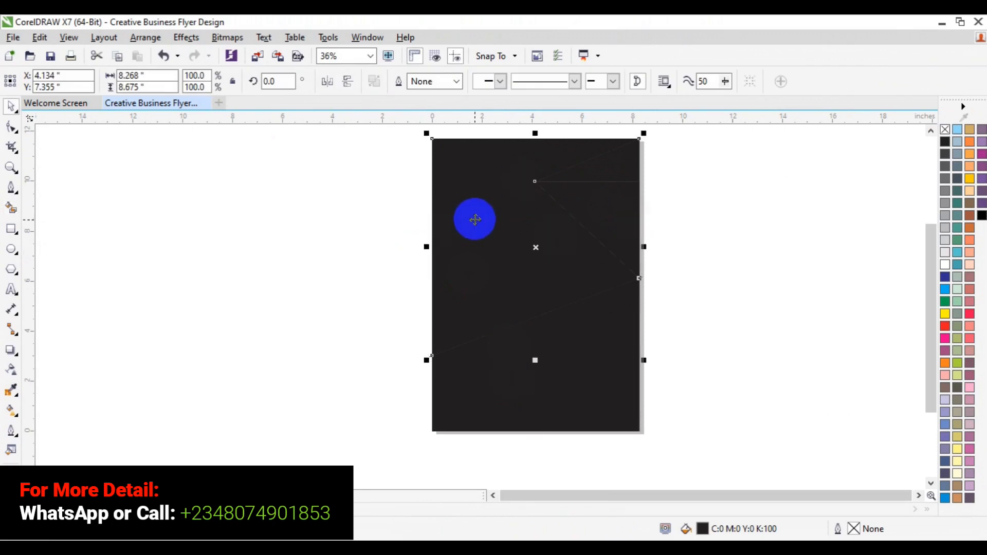
{"action": "left_click", "coordinate": [945, 241]}
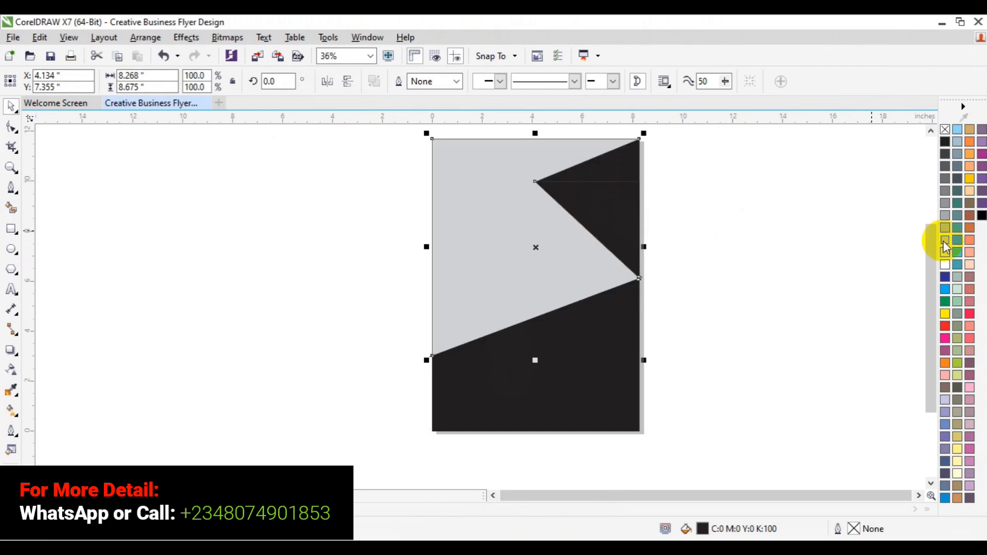
{"action": "left_click", "coordinate": [587, 410]}
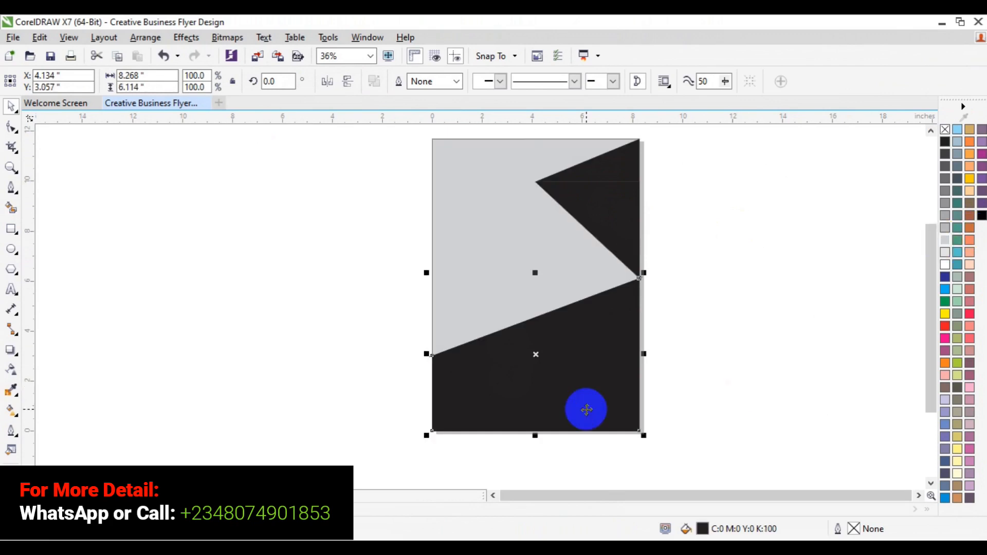
{"action": "left_click", "coordinate": [946, 265]}
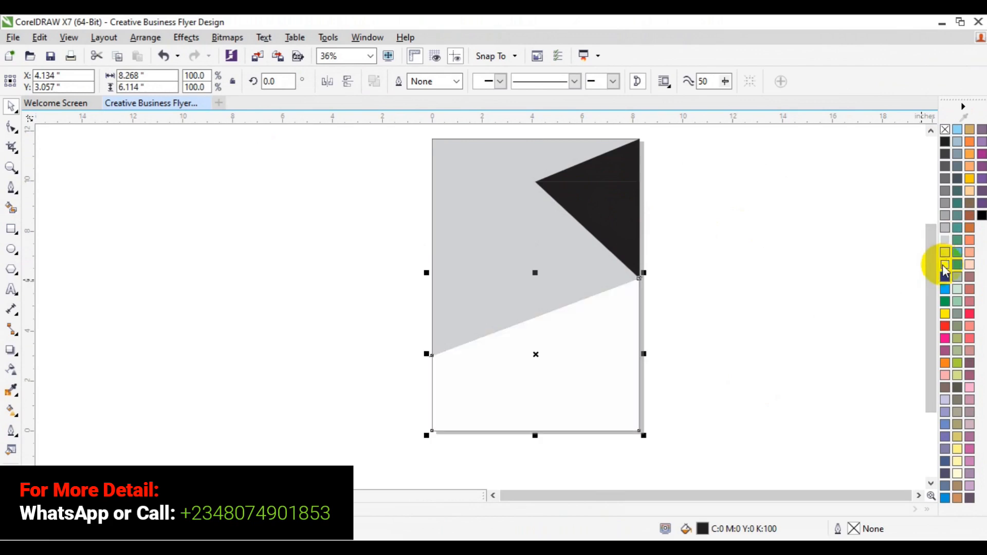
Fill the small triangle in the page's upper-right corner dark blue
{"action": "left_click", "coordinate": [581, 161]}
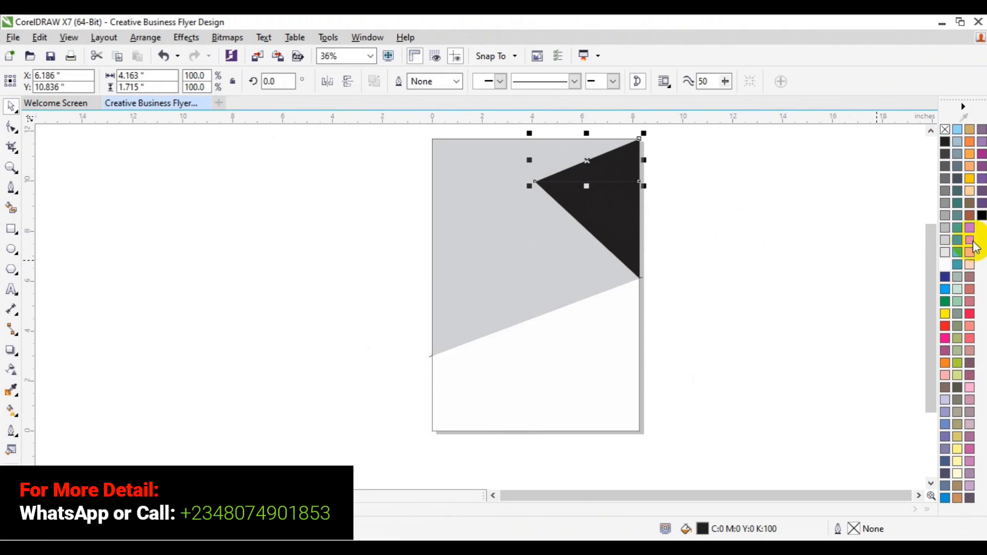
{"action": "left_click", "coordinate": [947, 276]}
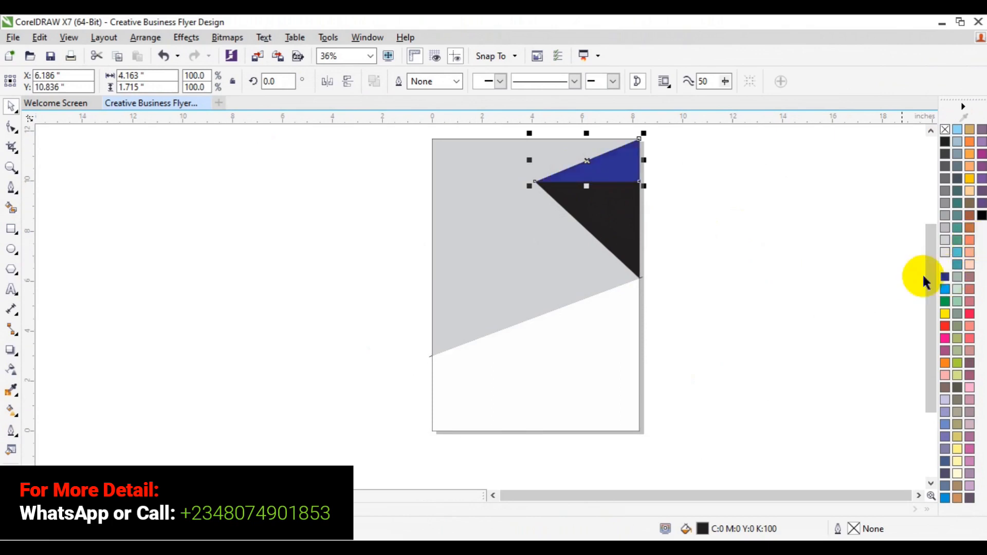
{"action": "left_click", "coordinate": [761, 287]}
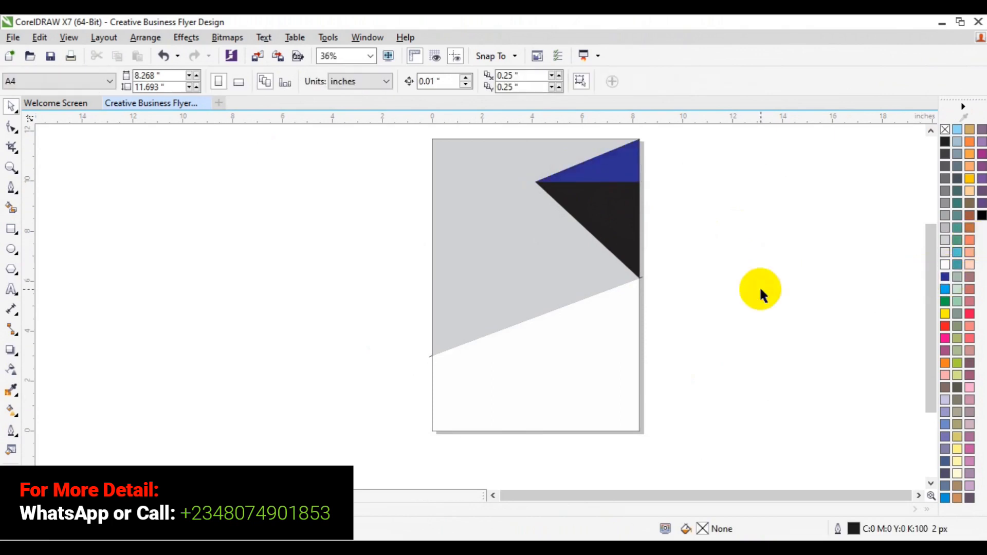
Delete the leftover diagonal line running along the grey shape's lower edge
{"action": "left_click", "coordinate": [429, 356]}
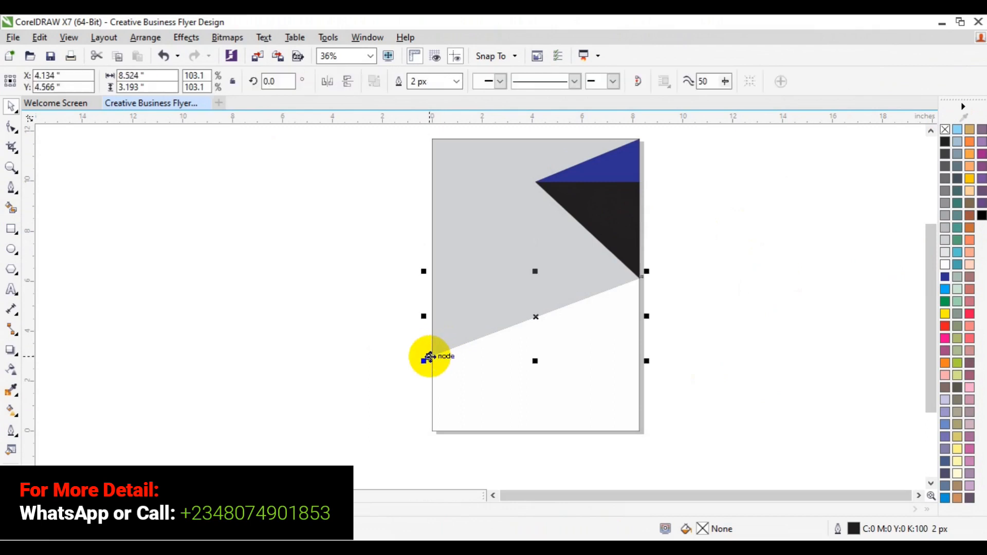
{"action": "left_click", "coordinate": [429, 357]}
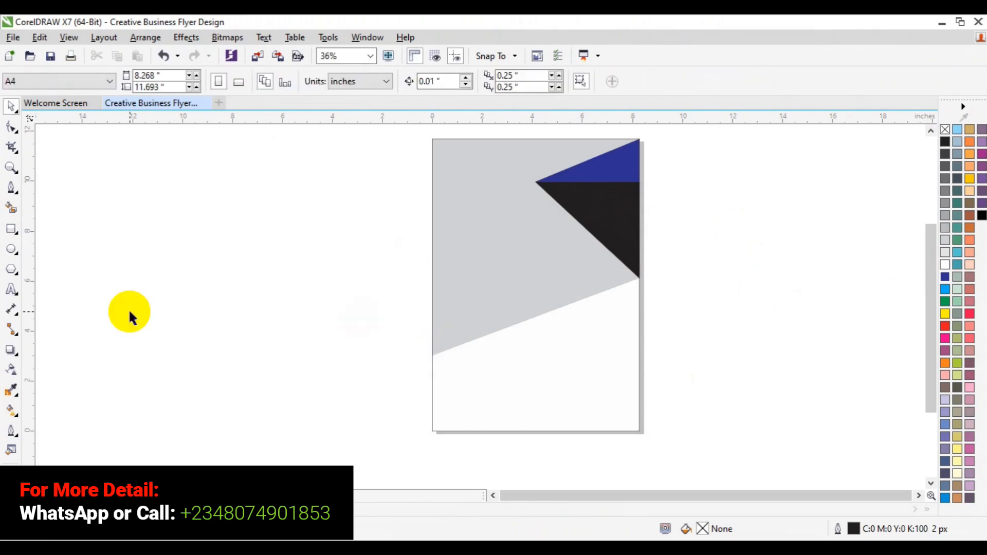
Draw a page-wide rectangle about 0.93 in high along the page's bottom edge, filled with 10% black and no outline
{"action": "left_click", "coordinate": [11, 229]}
{"action": "left_click", "coordinate": [156, 305]}
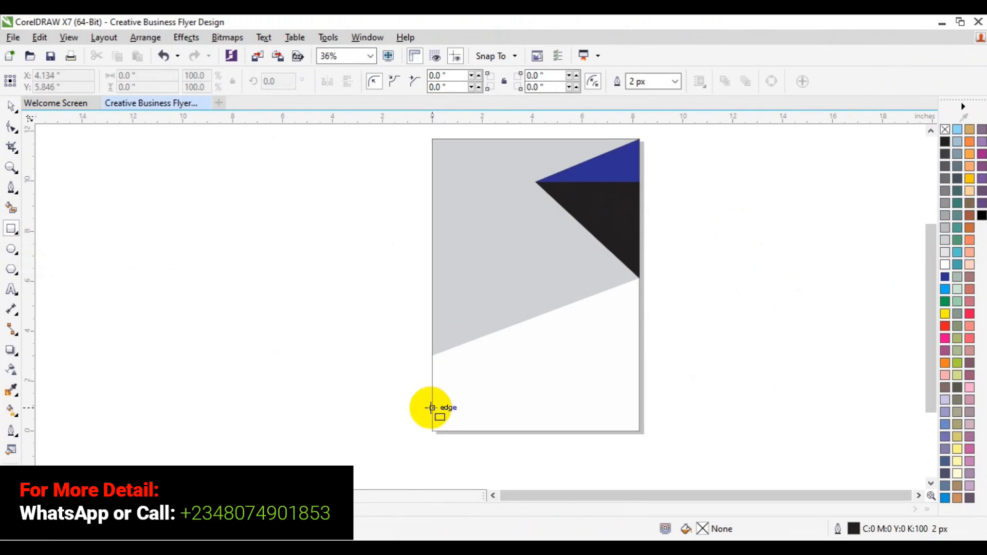
{"action": "mouse_move", "coordinate": [432, 408]}
{"action": "left_mouse_down"}
{"action": "mouse_move", "coordinate": [520, 443]}
{"action": "mouse_move", "coordinate": [568, 427]}
{"action": "mouse_move", "coordinate": [639, 431]}
{"action": "left_mouse_up"}
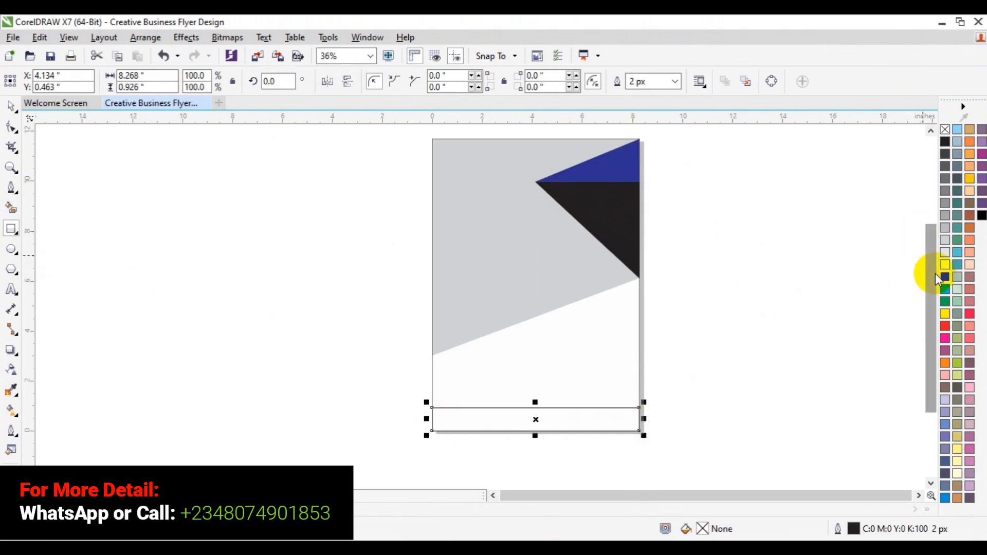
{"action": "left_click", "coordinate": [945, 252]}
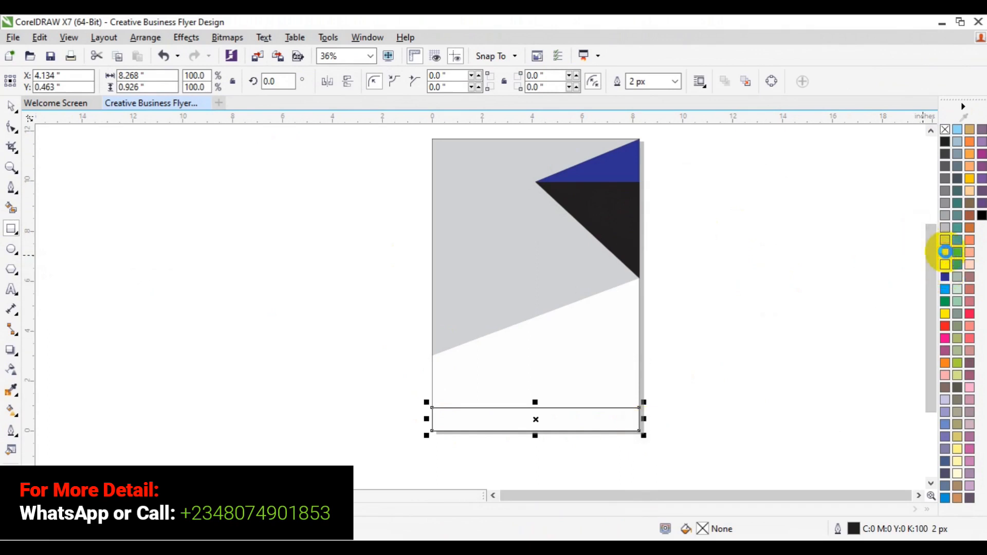
{"action": "right_click", "coordinate": [946, 129]}
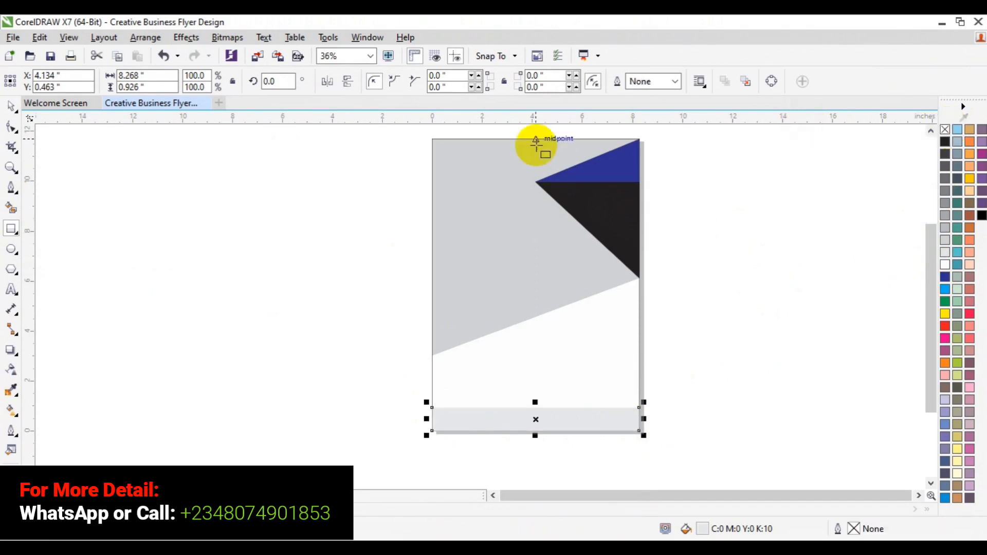
{"action": "left_click", "coordinate": [152, 261]}
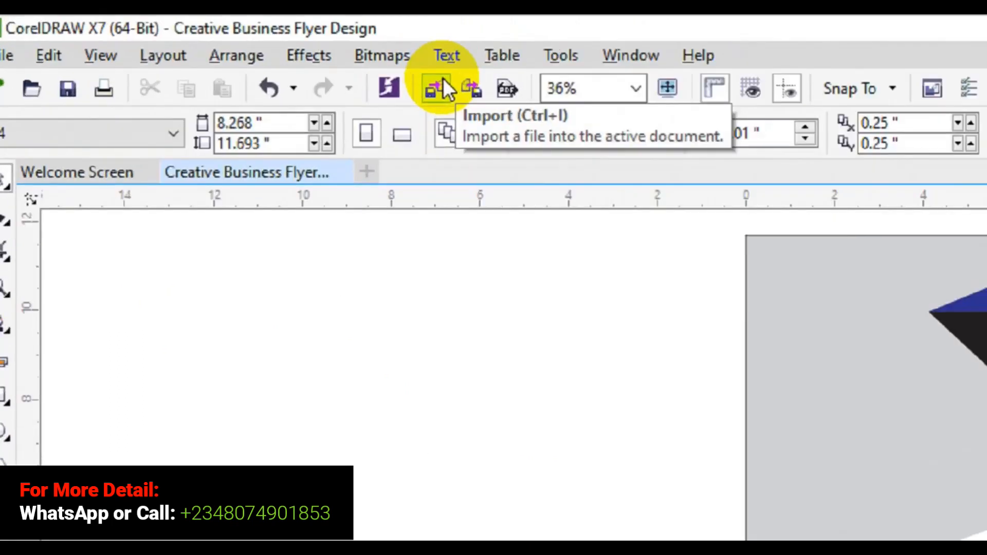
Start importing a file and open the freepik stockpoto folder on the Desktop
{"action": "left_click", "coordinate": [492, 94]}
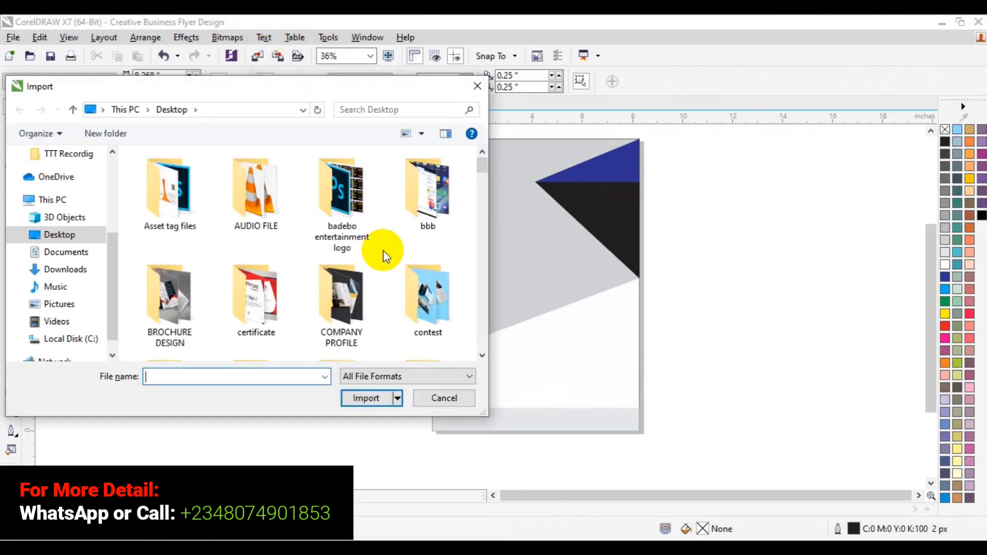
{"action": "left_click", "coordinate": [483, 356]}
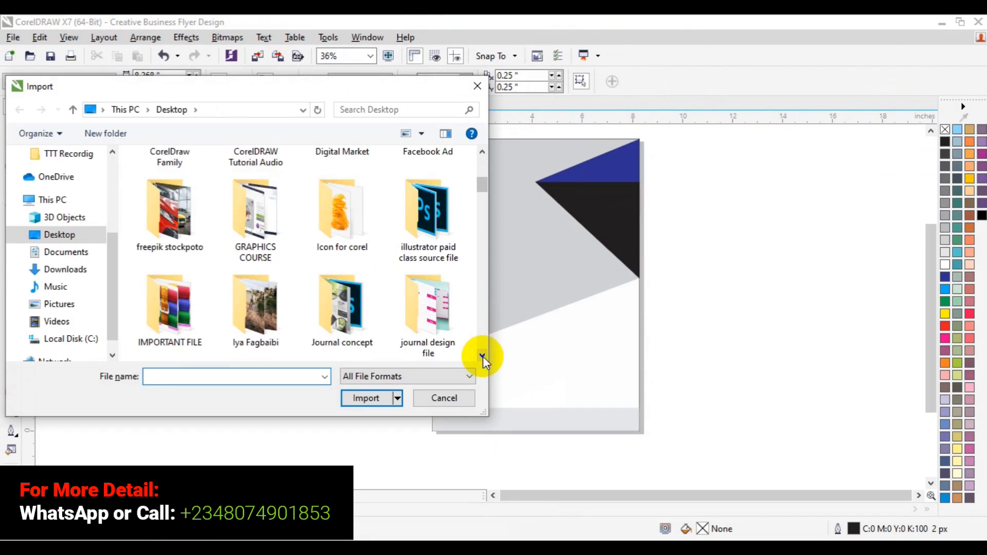
{"action": "left_click", "coordinate": [482, 166]}
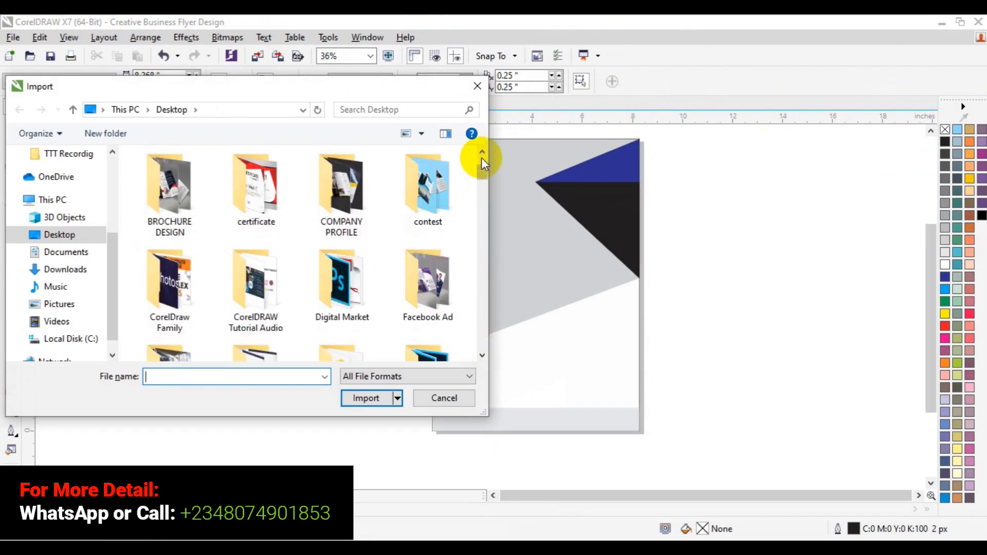
{"action": "left_click", "coordinate": [481, 157]}
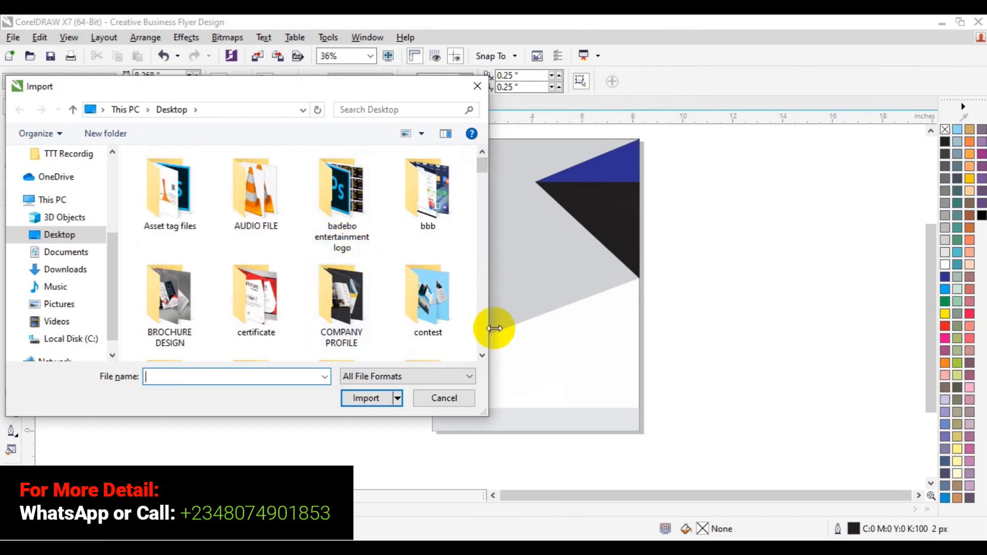
{"action": "left_click", "coordinate": [484, 347]}
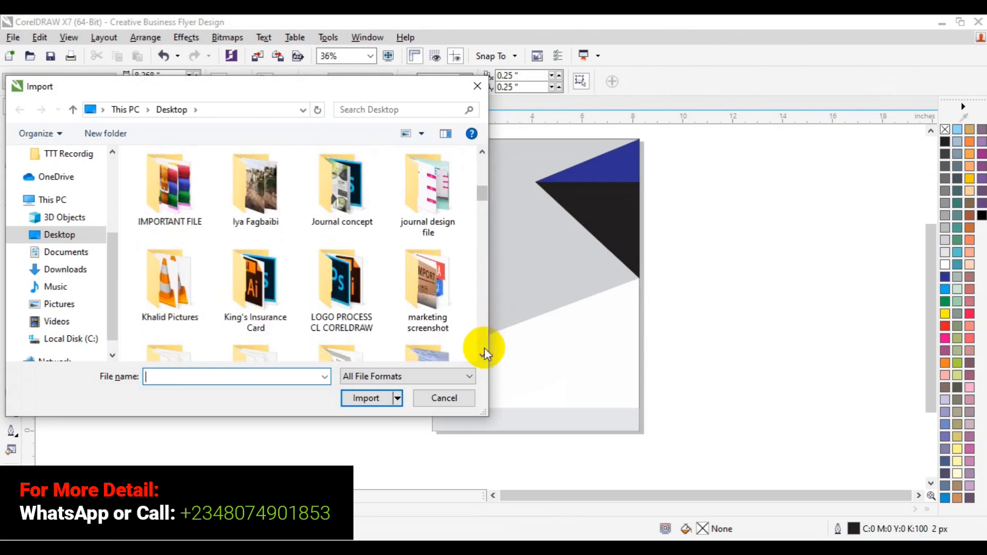
{"action": "left_click", "coordinate": [484, 348]}
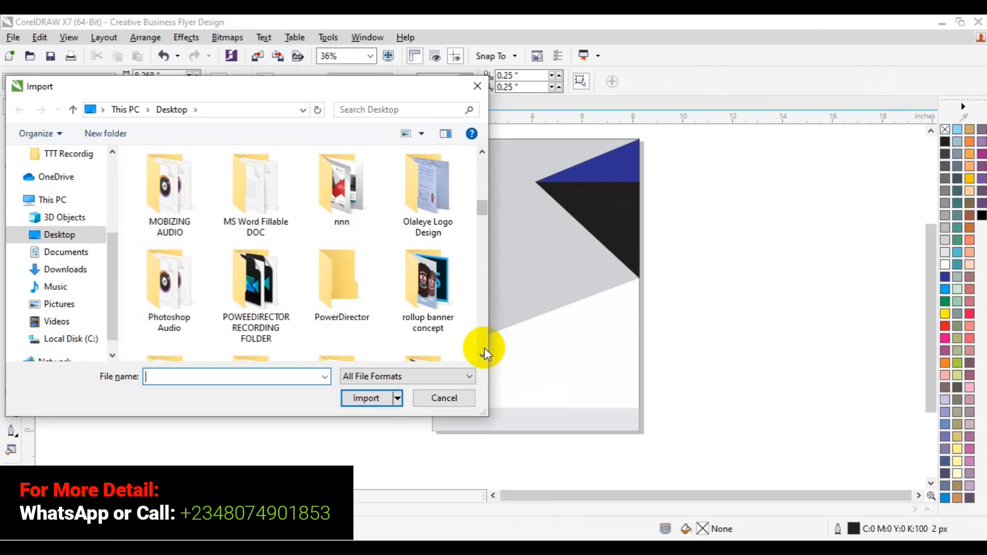
{"action": "left_click", "coordinate": [485, 348]}
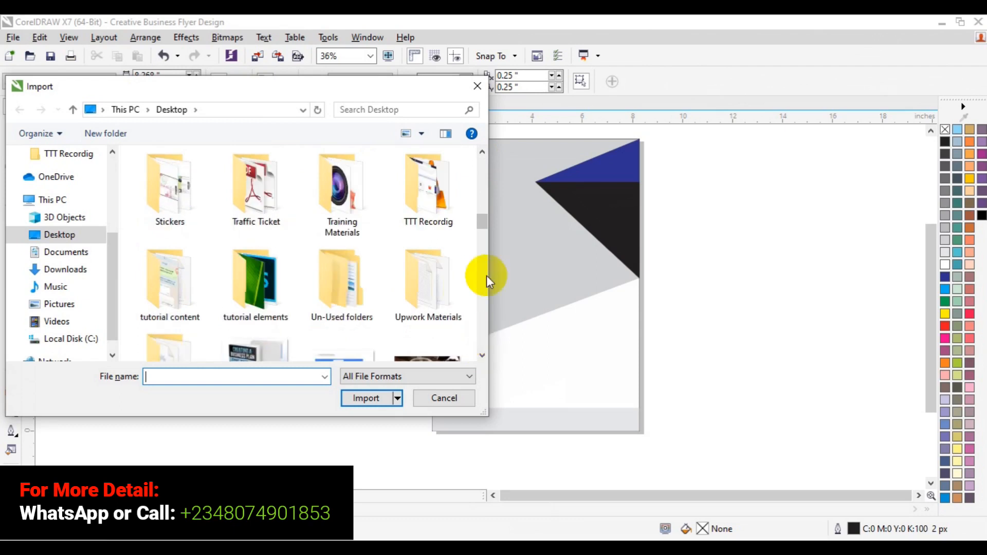
{"action": "left_click_drag", "start_coordinate": [485, 207], "coordinate": [480, 183]}
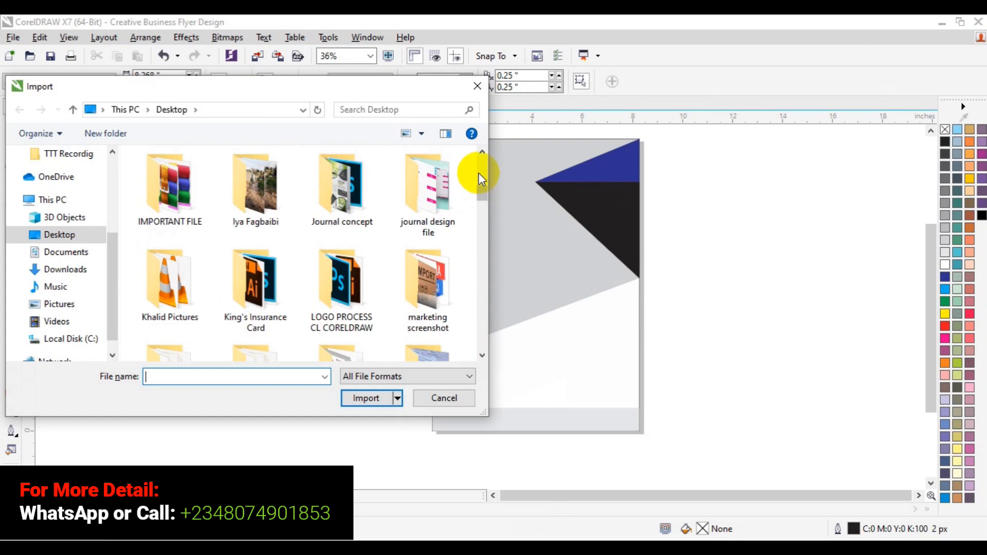
{"action": "left_click", "coordinate": [481, 173]}
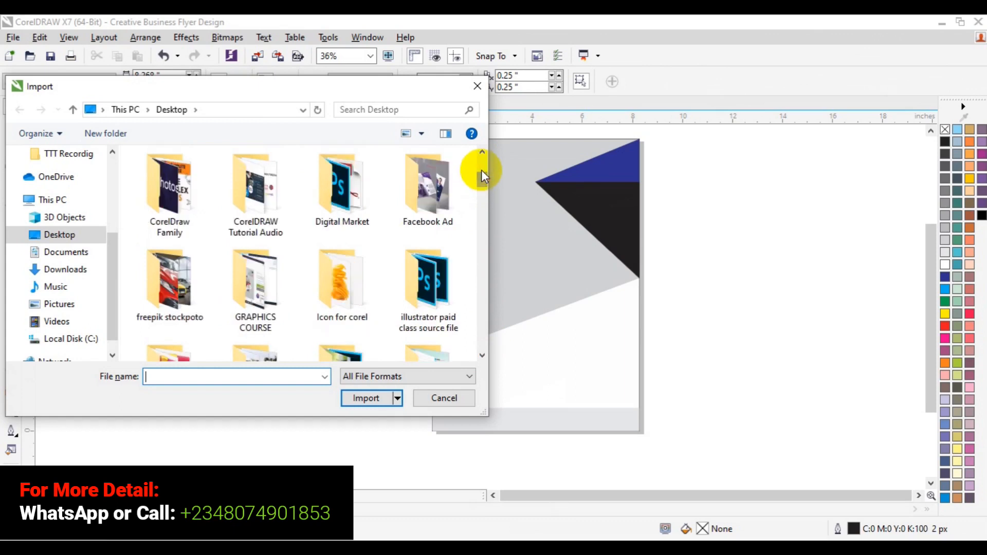
{"action": "double_click", "coordinate": [163, 319]}
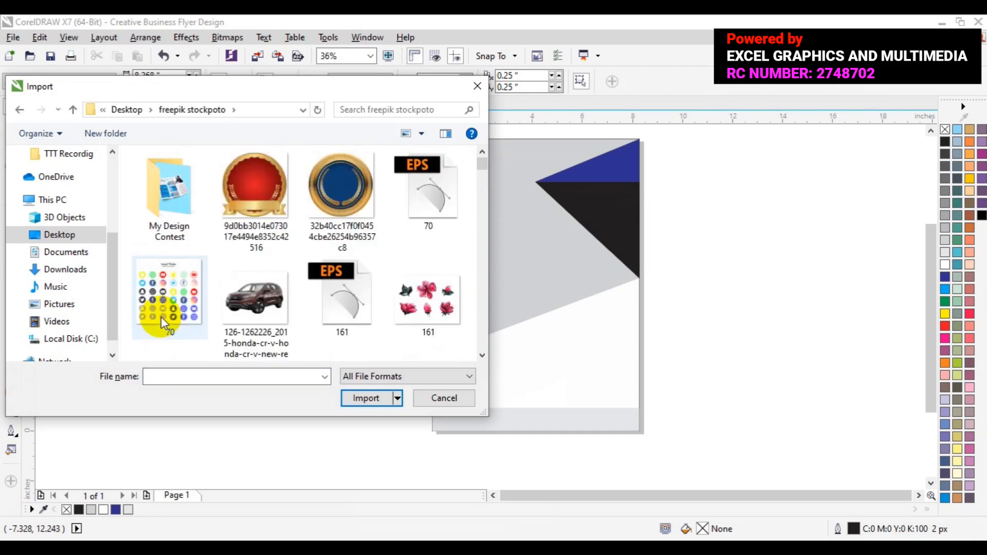
Look through the freepik stockpoto folder for a photo of a business person suitable for the flyer
{"action": "left_click", "coordinate": [480, 348]}
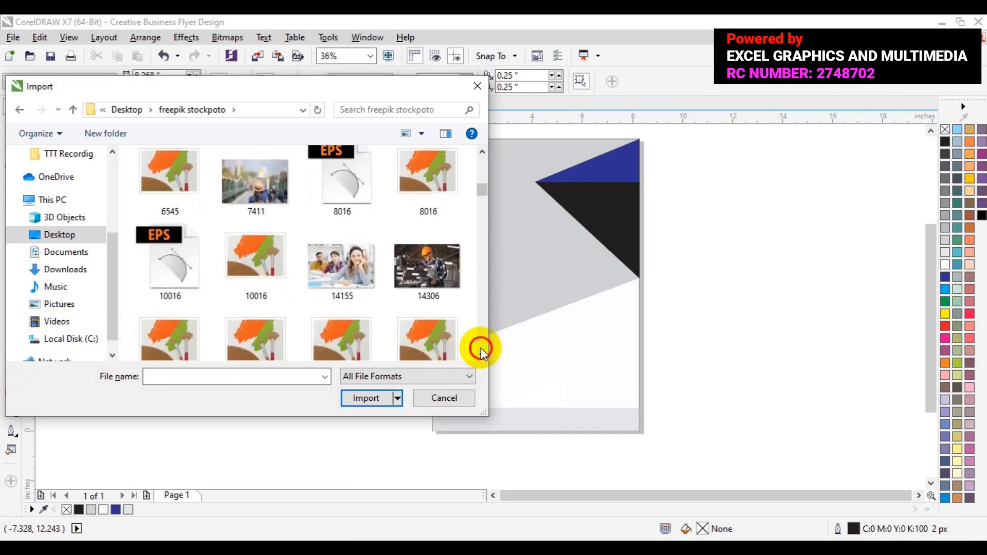
{"action": "left_click", "coordinate": [480, 348]}
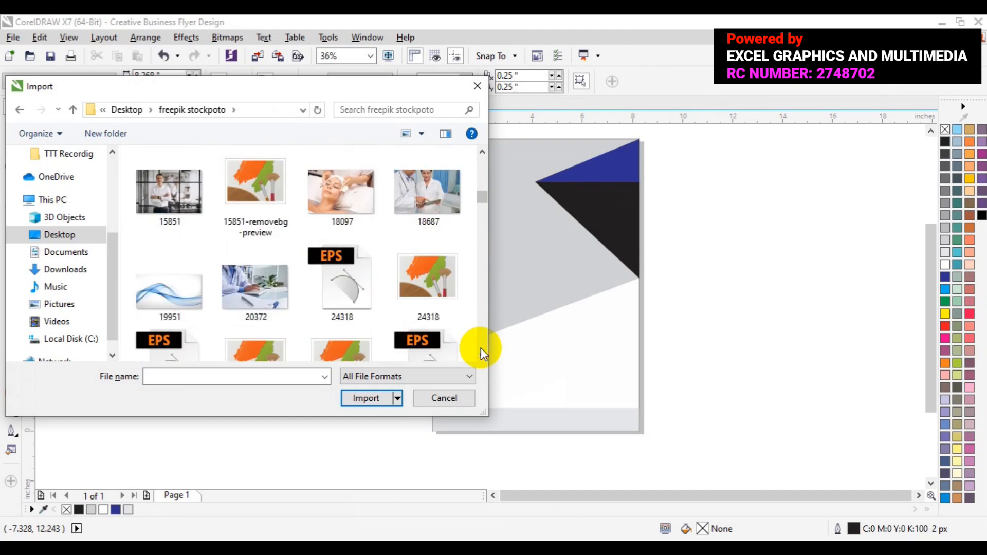
{"action": "left_click", "coordinate": [481, 347]}
{"action": "left_click", "coordinate": [481, 347]}
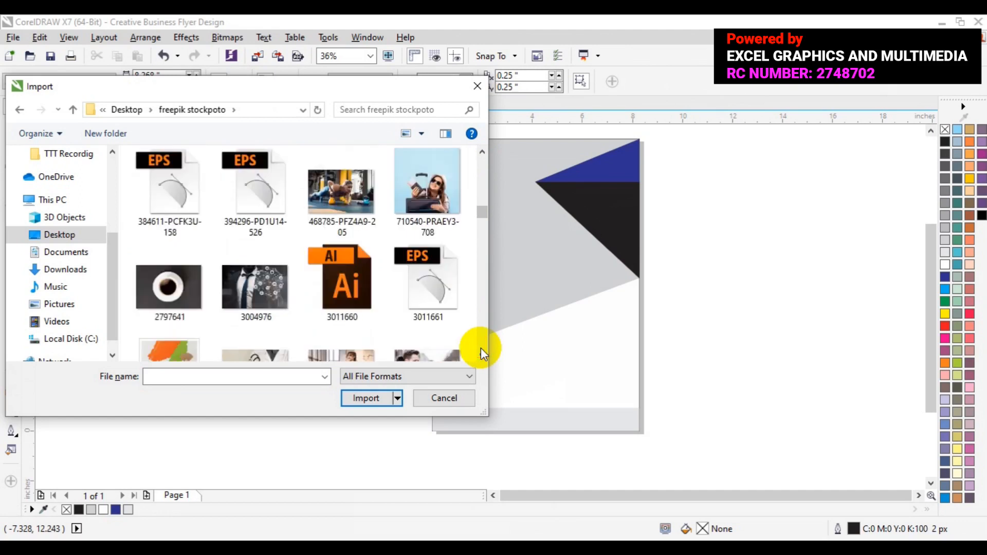
{"action": "left_click", "coordinate": [481, 347]}
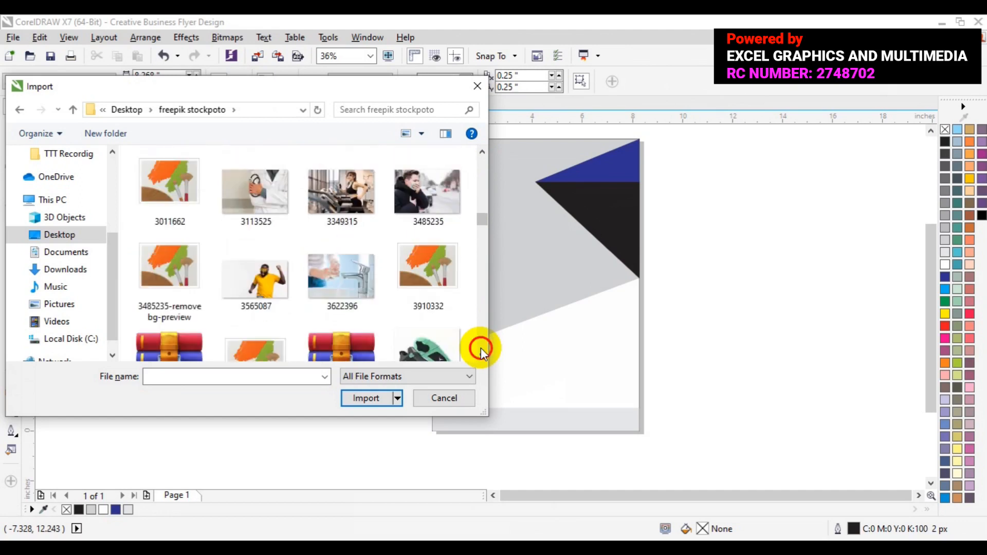
{"action": "left_click", "coordinate": [480, 347]}
{"action": "left_click", "coordinate": [480, 347]}
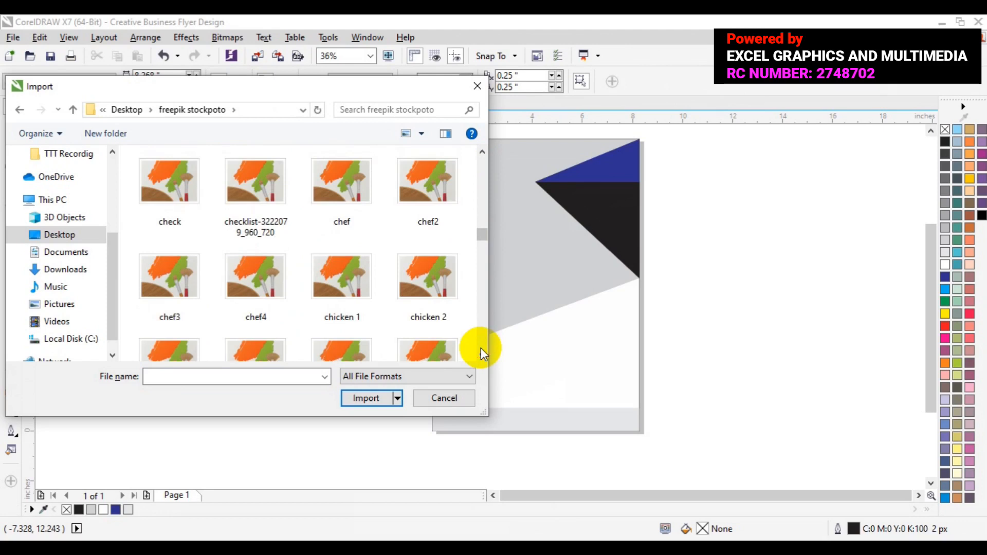
{"action": "left_click", "coordinate": [486, 211]}
{"action": "left_click", "coordinate": [481, 263]}
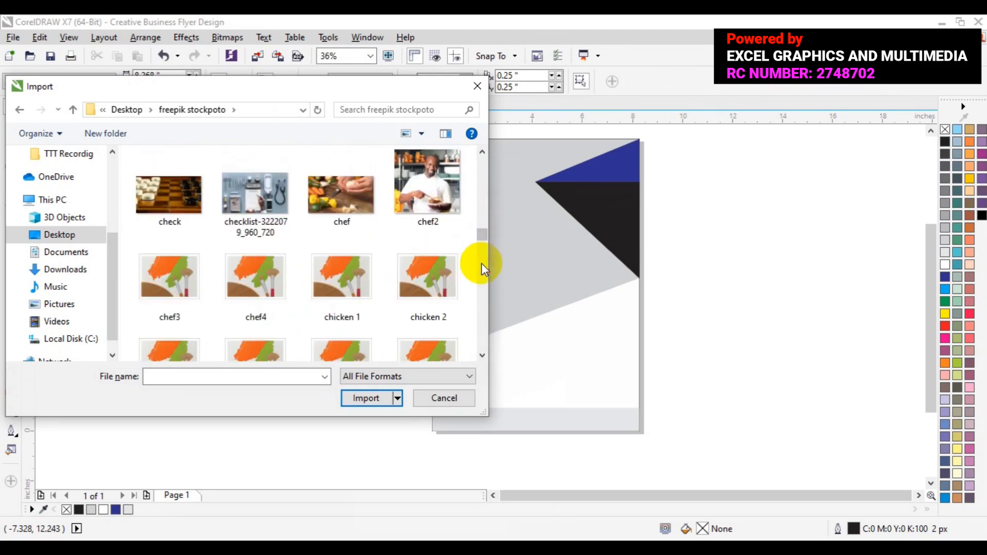
{"action": "left_click", "coordinate": [482, 276]}
{"action": "left_click", "coordinate": [482, 276]}
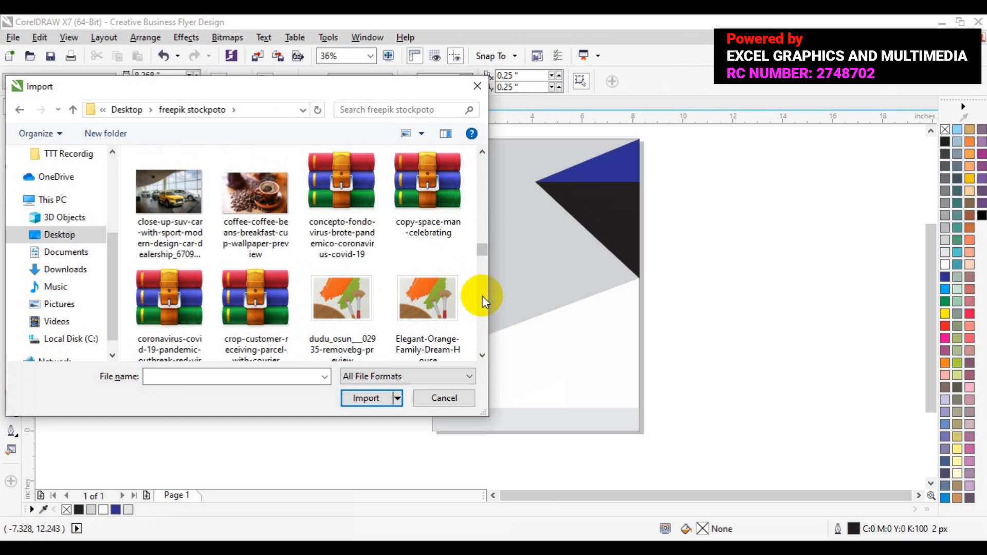
{"action": "left_click", "coordinate": [483, 295]}
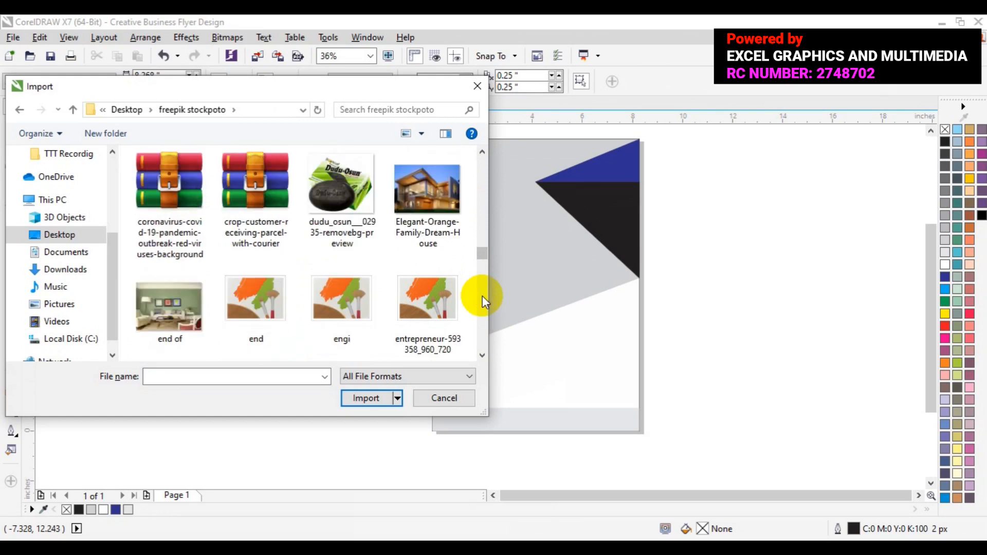
{"action": "left_click", "coordinate": [482, 295]}
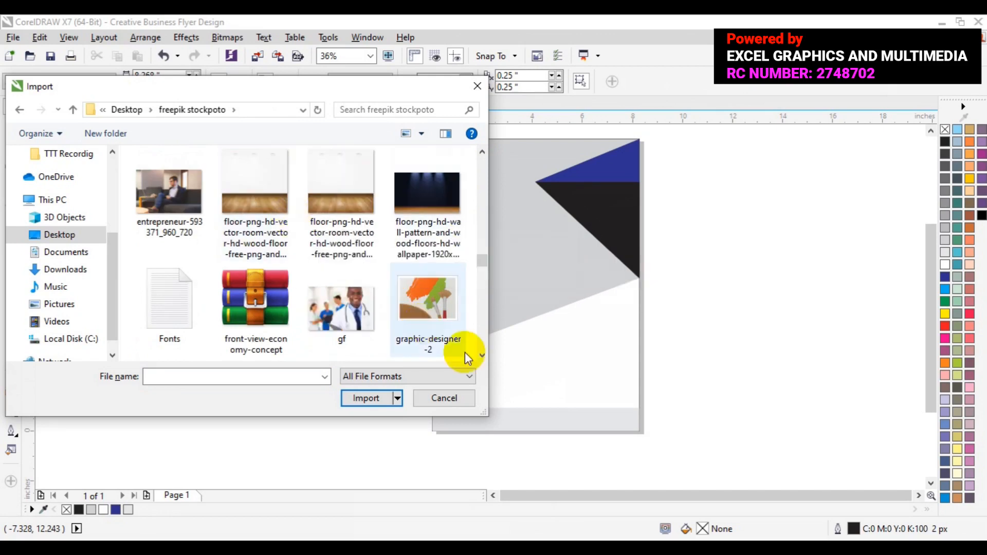
{"action": "left_click", "coordinate": [483, 355]}
{"action": "left_click", "coordinate": [484, 354]}
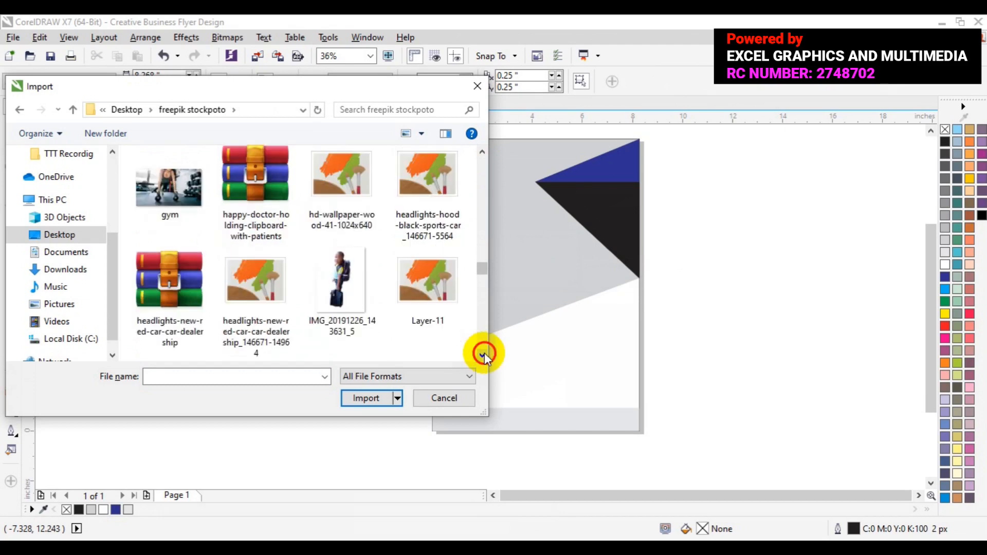
{"action": "left_click", "coordinate": [484, 355]}
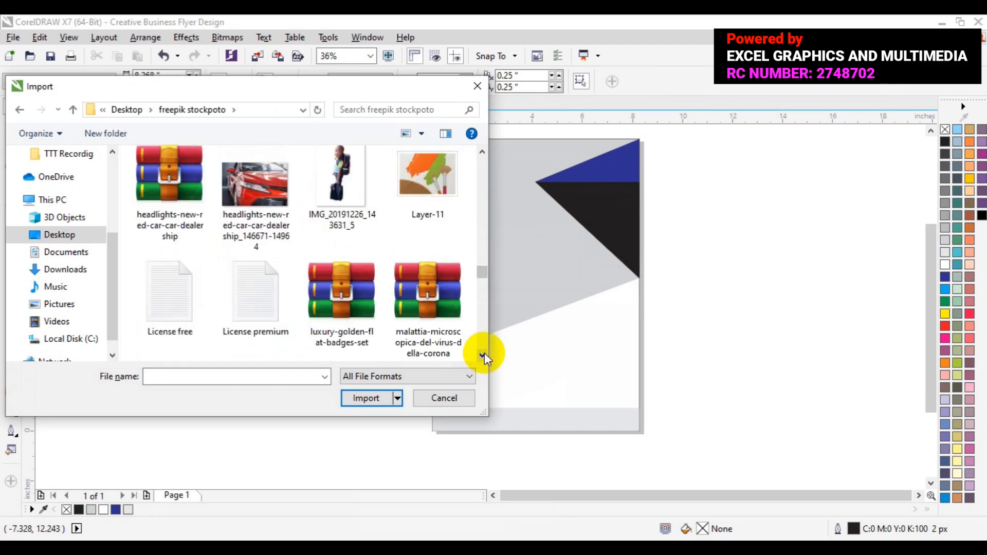
{"action": "left_click", "coordinate": [484, 354]}
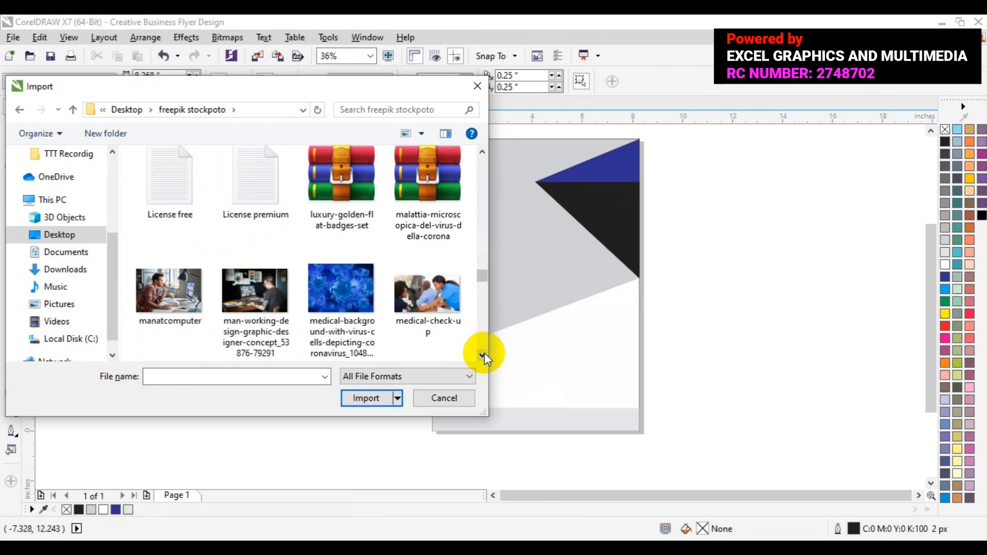
{"action": "left_click", "coordinate": [484, 354]}
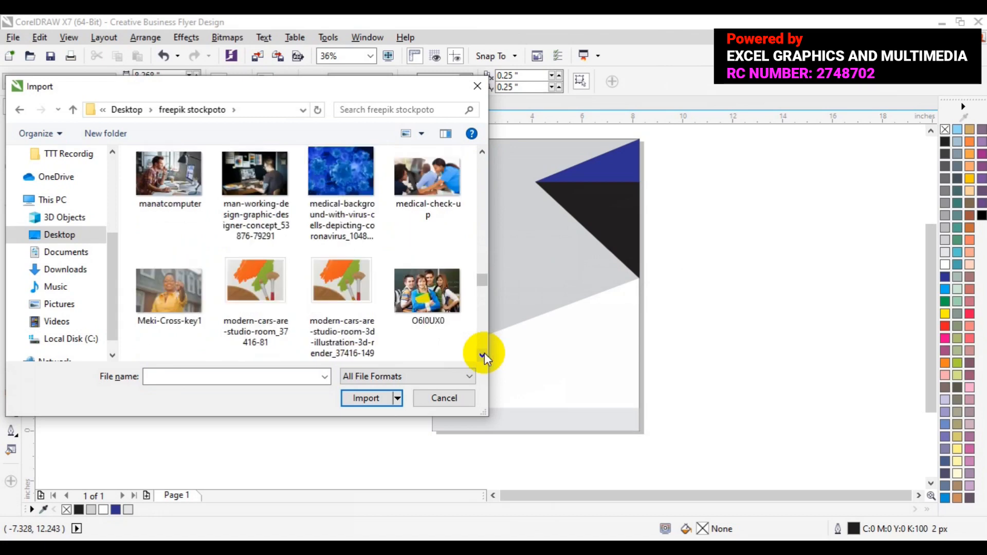
{"action": "left_click", "coordinate": [485, 354]}
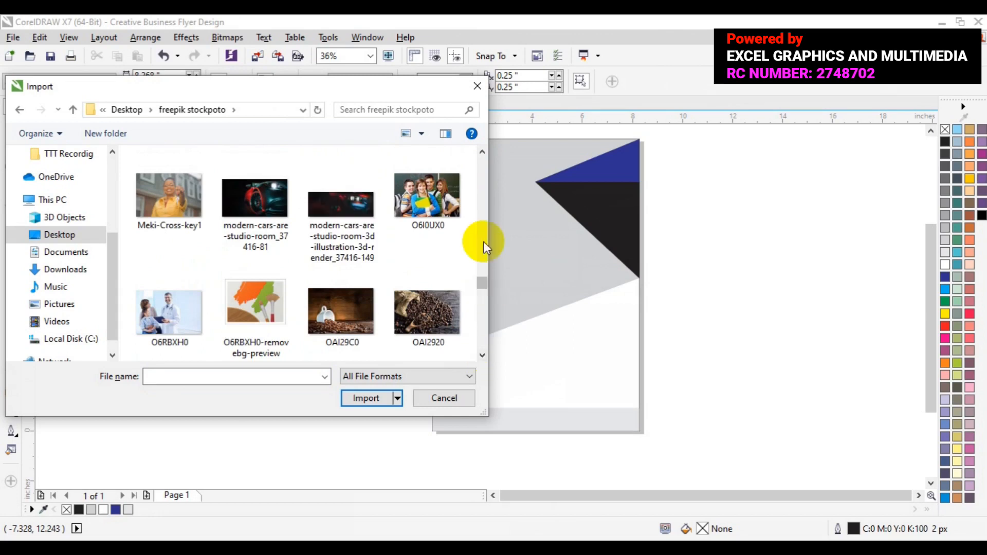
{"action": "scroll", "coordinate": [483, 227], "scroll_direction": "up", "scroll_amount": 1}
{"action": "scroll", "coordinate": [483, 227], "scroll_direction": "up", "scroll_amount": 4}
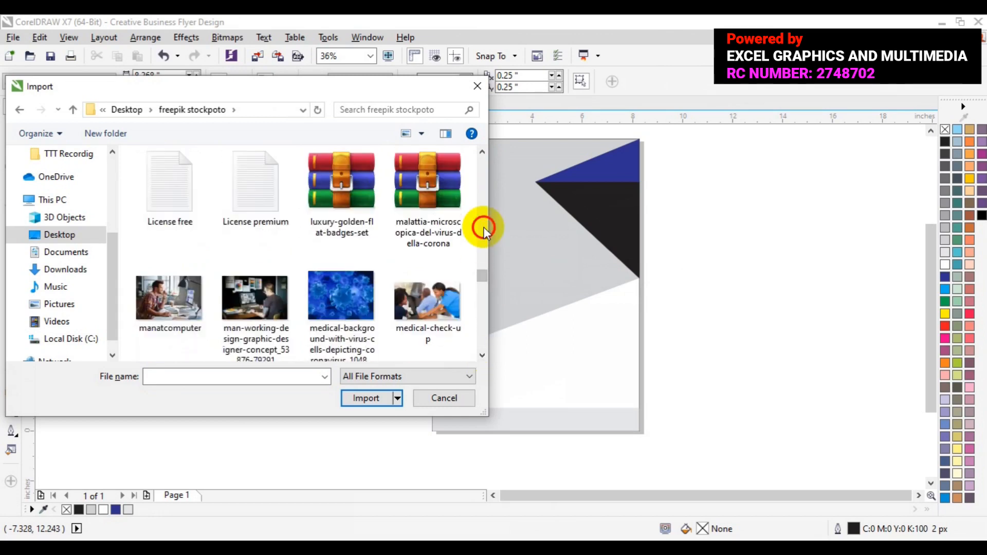
{"action": "scroll", "coordinate": [483, 227], "scroll_direction": "up", "scroll_amount": 2}
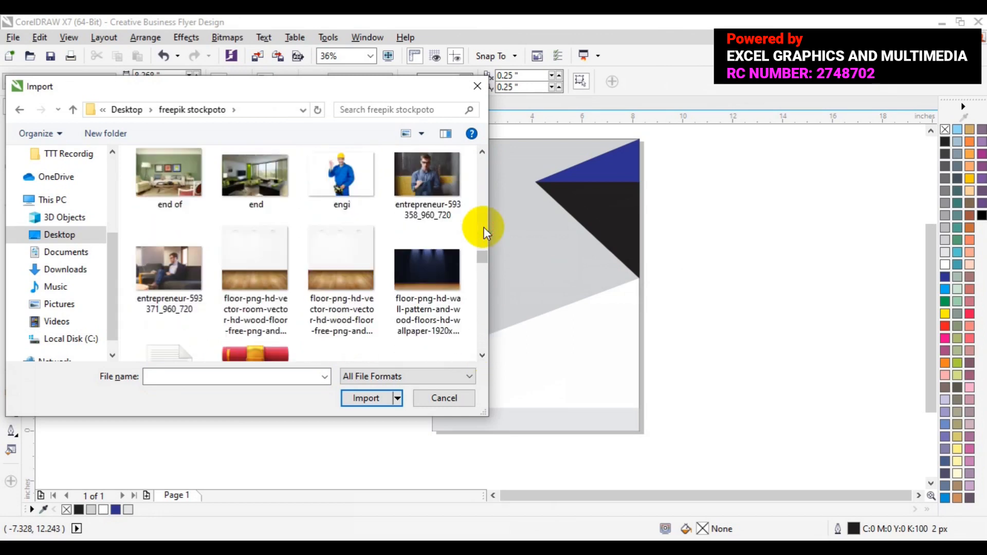
{"action": "scroll", "coordinate": [483, 227], "scroll_direction": "up", "scroll_amount": 1}
Import the entrepreneur-593358_960_720 photo and place it from the page's upper-left corner at about 13.02 by 8.61 in
{"action": "left_click", "coordinate": [433, 318]}
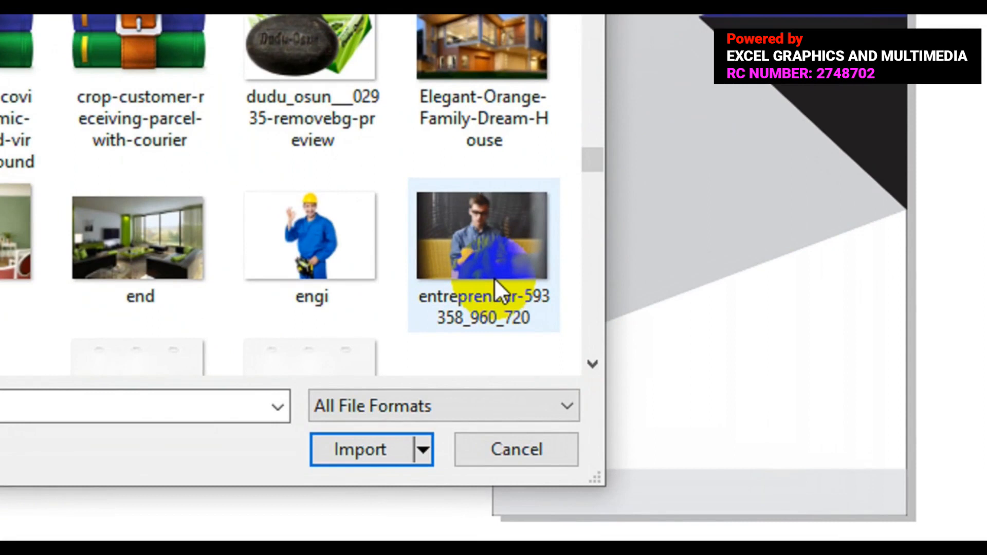
{"action": "left_click", "coordinate": [494, 278]}
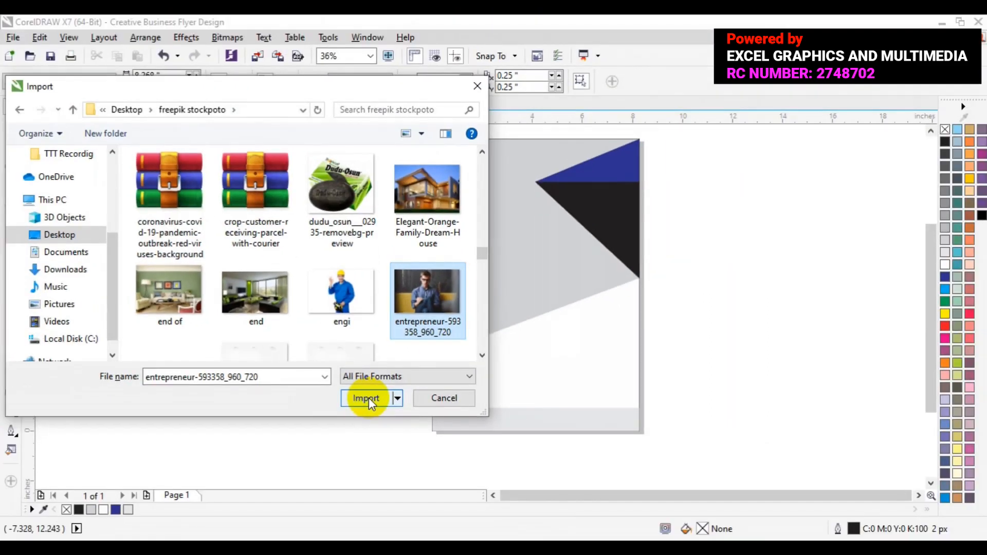
{"action": "left_click", "coordinate": [371, 398]}
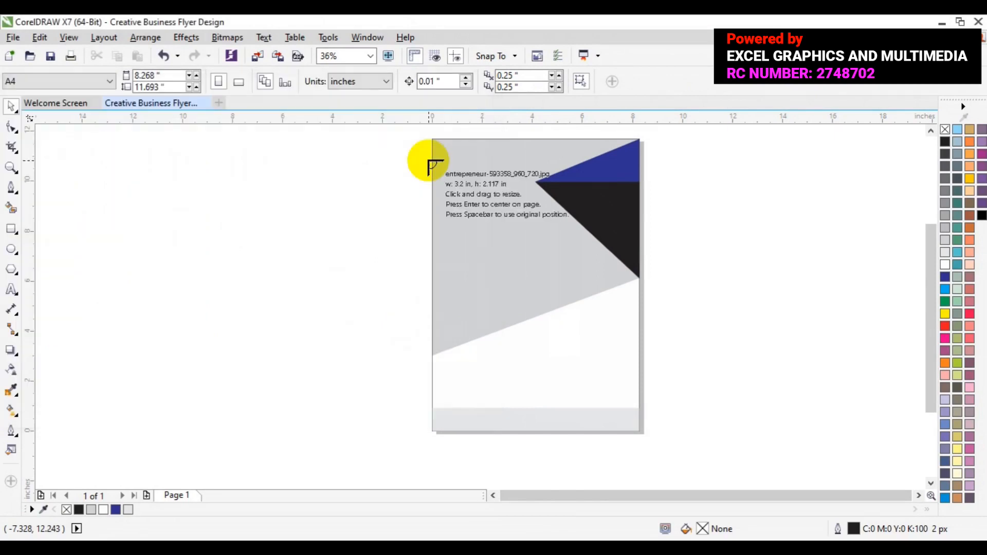
{"action": "left_click_drag", "start_coordinate": [431, 139], "coordinate": [760, 394]}
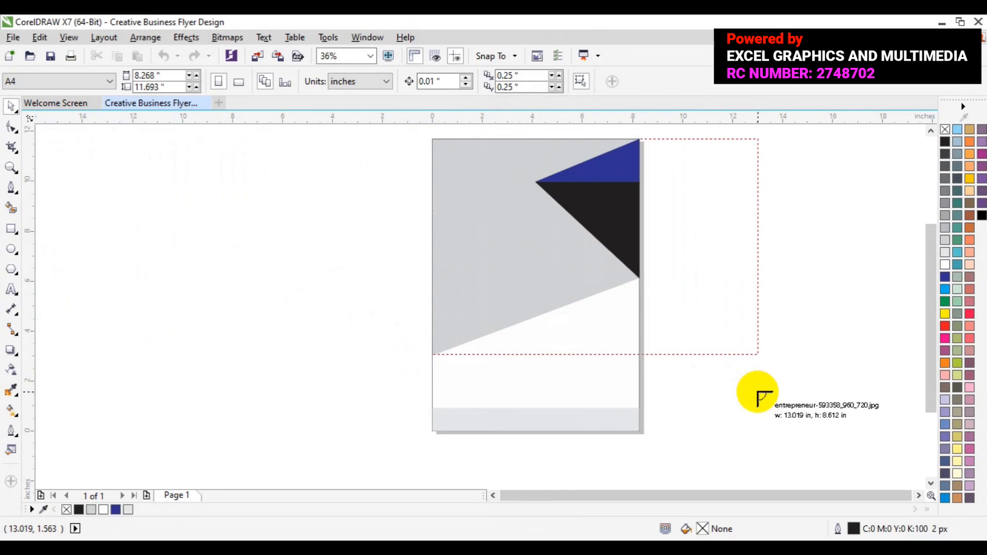
Move the imported photo completely off the page to its left side, viewing the drawing at 50% zoom
{"action": "left_click_drag", "start_coordinate": [594, 279], "coordinate": [406, 283]}
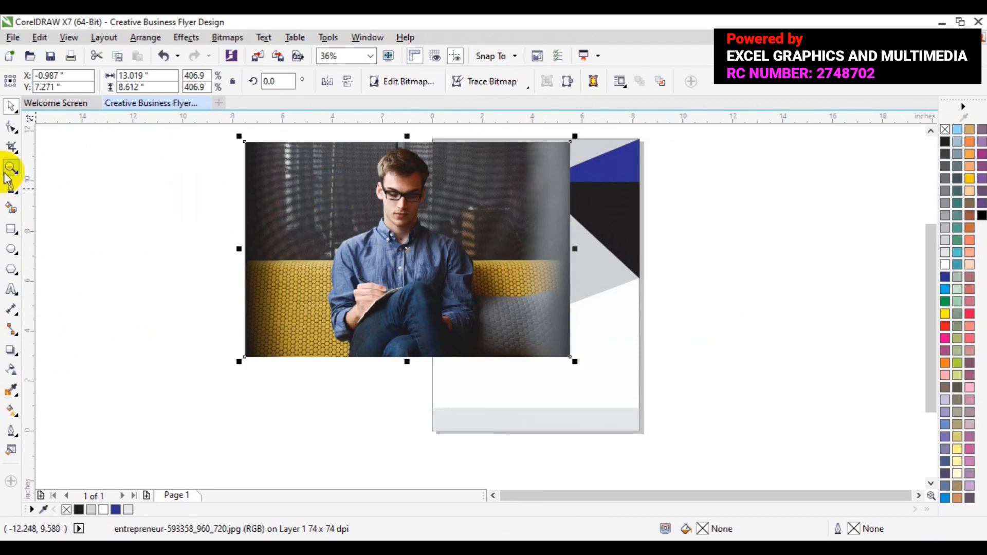
{"action": "left_click", "coordinate": [11, 169]}
{"action": "left_click", "coordinate": [562, 236]}
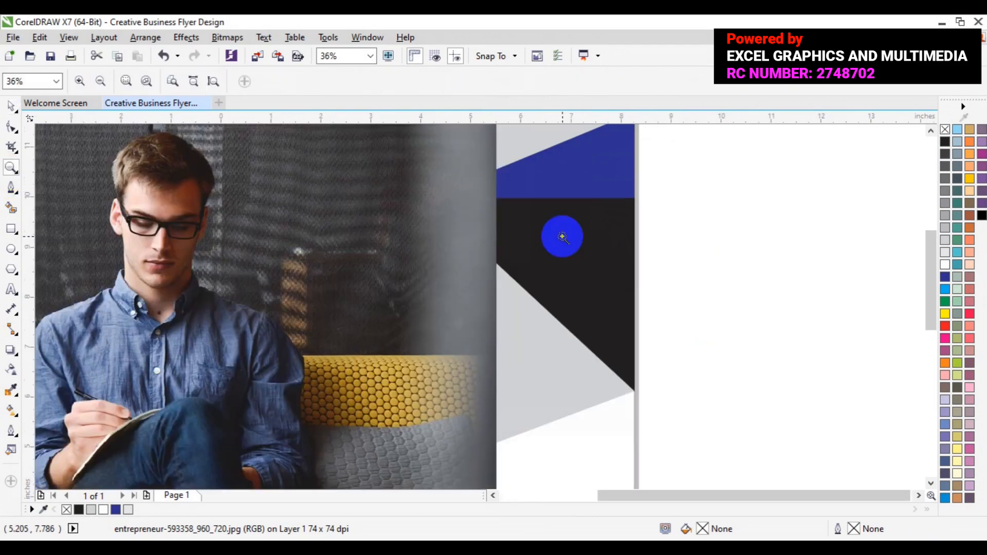
{"action": "key", "text": "space"}
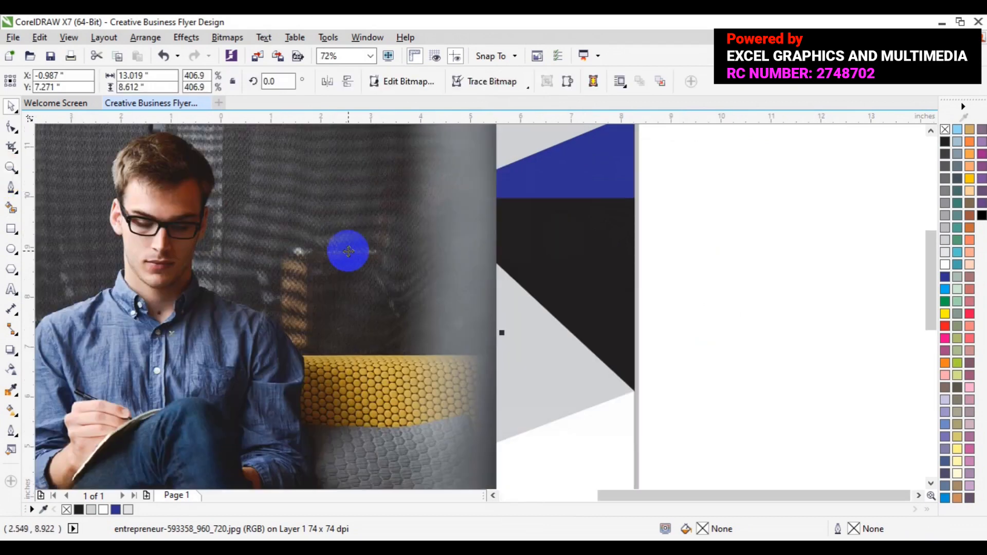
{"action": "left_click", "coordinate": [10, 169]}
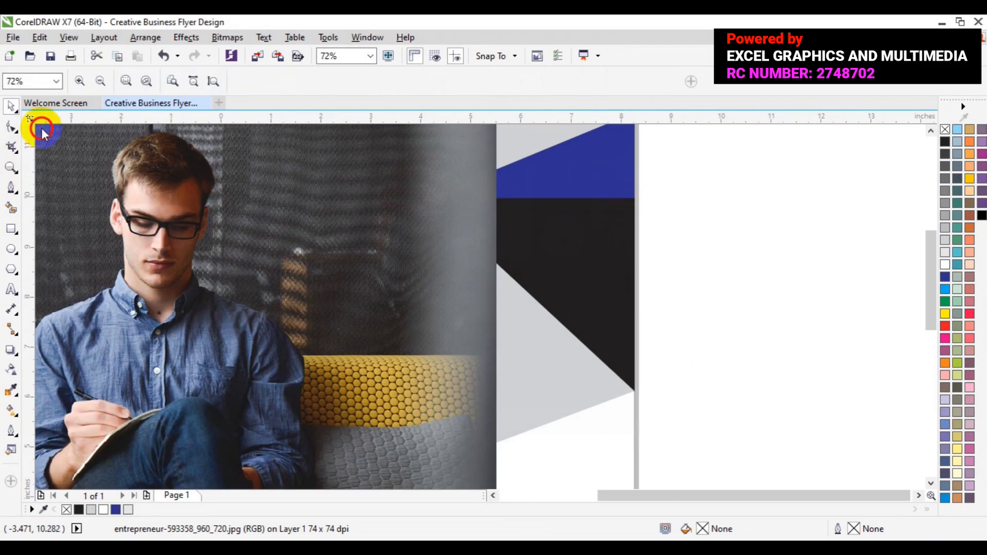
{"action": "left_click", "coordinate": [56, 81]}
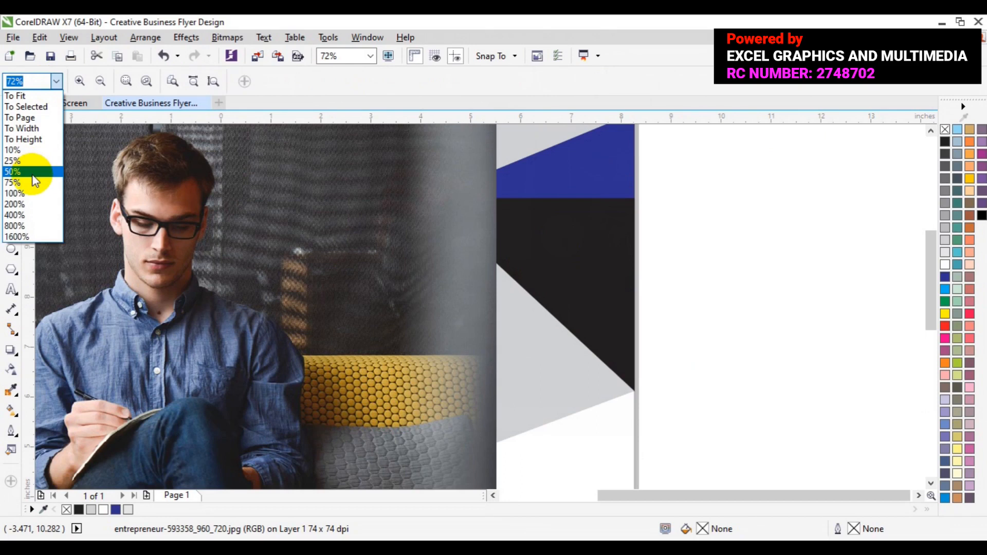
{"action": "left_click", "coordinate": [30, 172]}
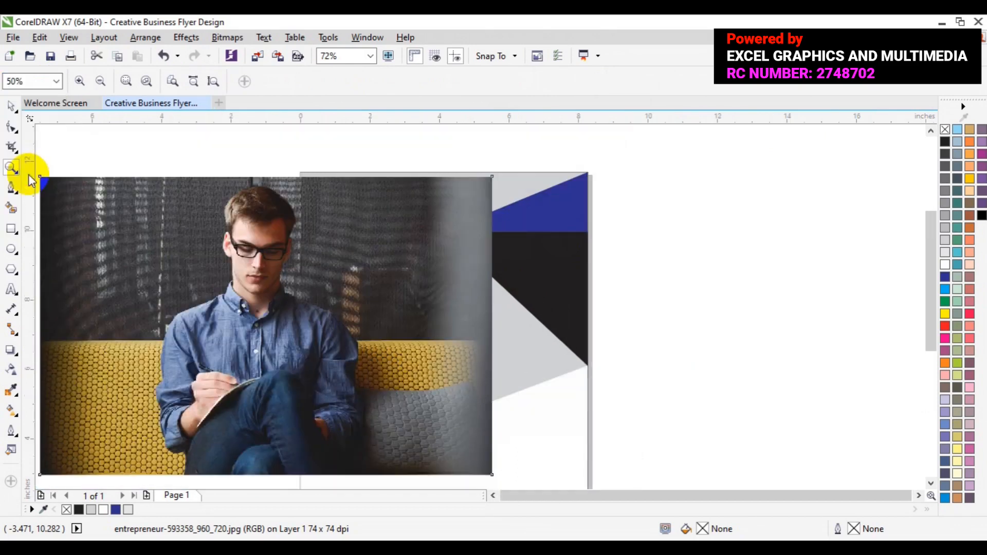
{"action": "left_click", "coordinate": [11, 108]}
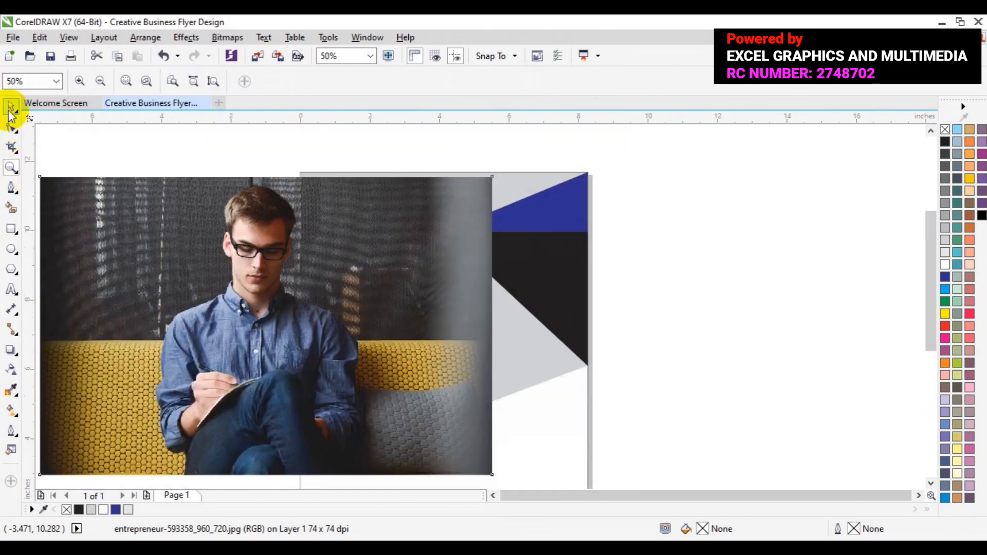
{"action": "left_click", "coordinate": [275, 310]}
{"action": "left_click", "coordinate": [492, 492]}
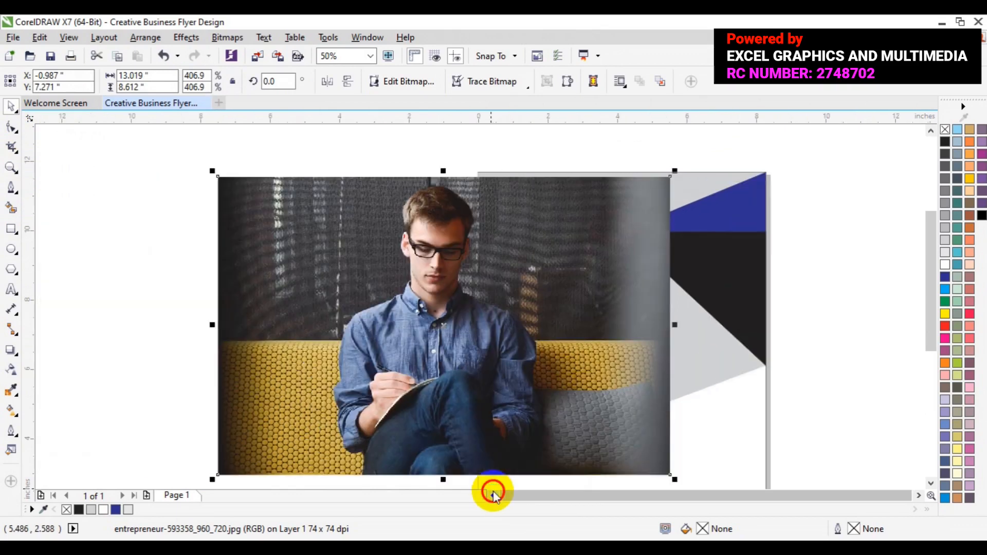
{"action": "left_click_drag", "start_coordinate": [465, 378], "coordinate": [238, 368]}
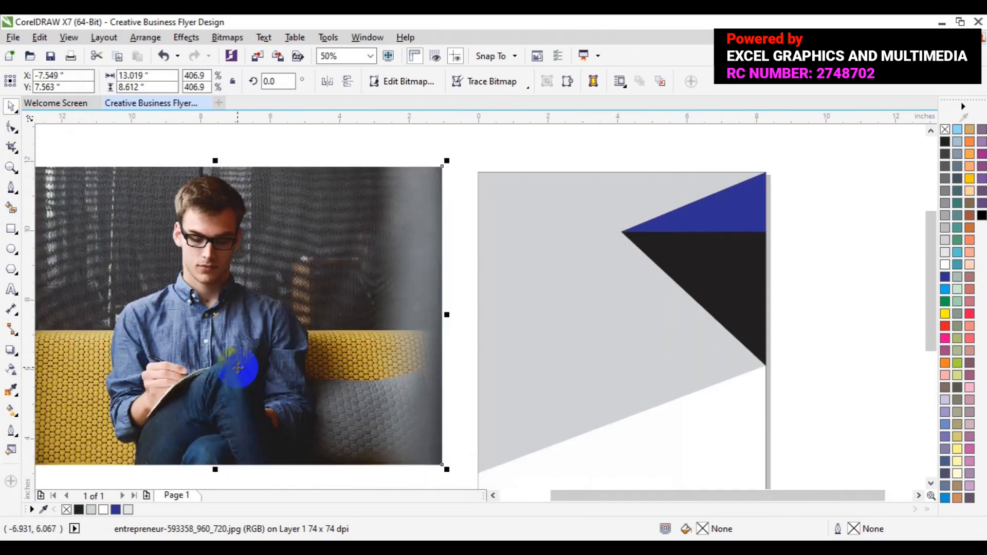
PowerClip the photo inside the large grey shape on the page
{"action": "left_click", "coordinate": [177, 38]}
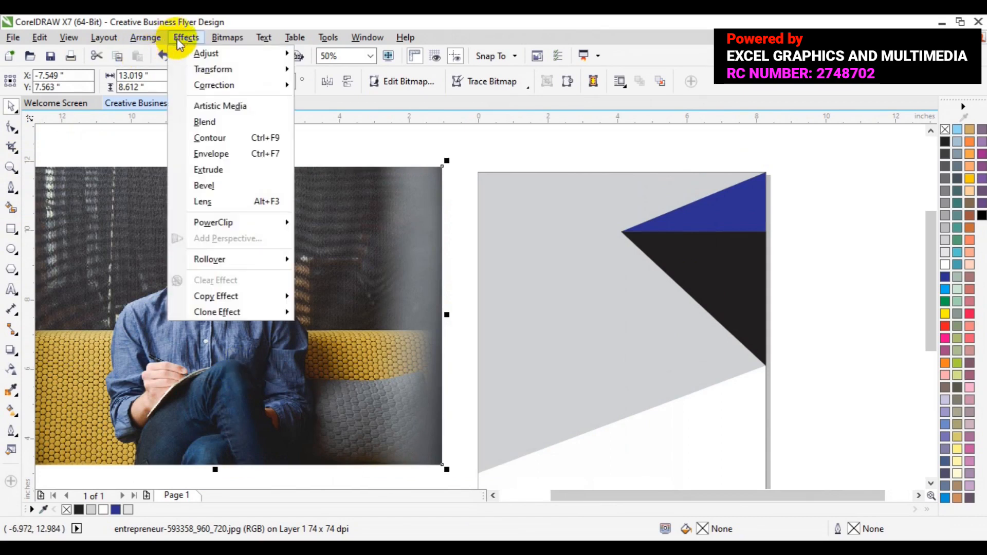
{"action": "mouse_move", "coordinate": [230, 221]}
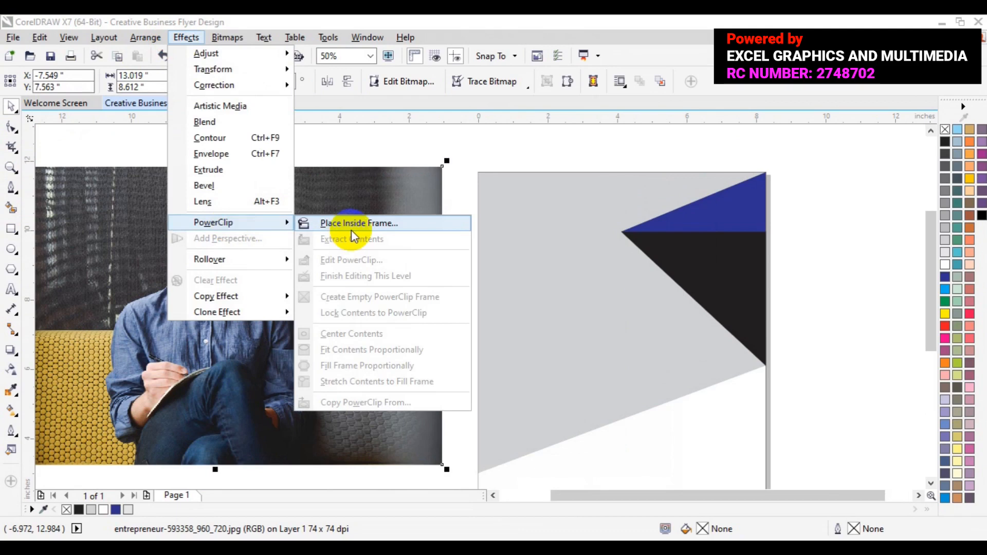
{"action": "left_click", "coordinate": [350, 228]}
{"action": "left_click", "coordinate": [540, 293]}
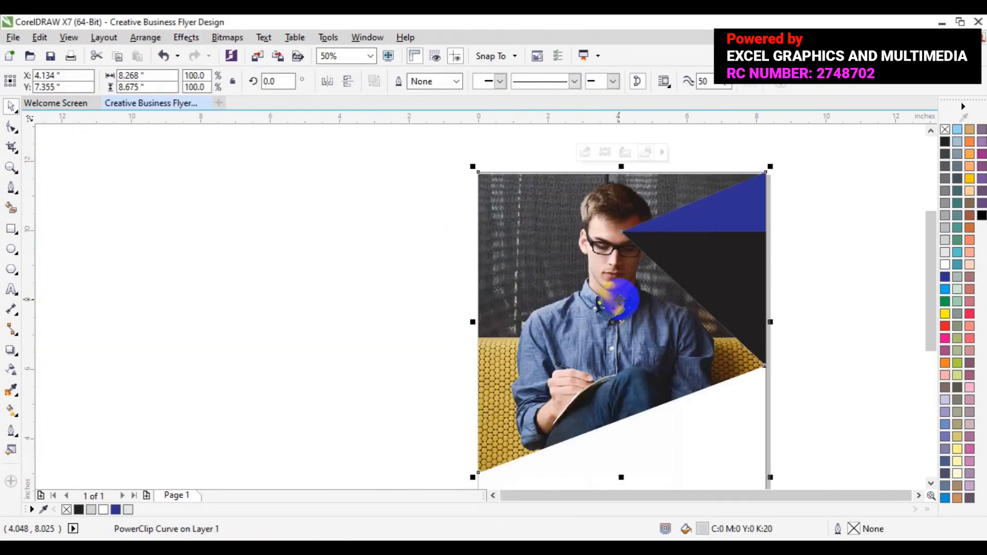
Open the large photo shape's PowerClip contents for editing and select the photo inside it
{"action": "right_click", "coordinate": [619, 299]}
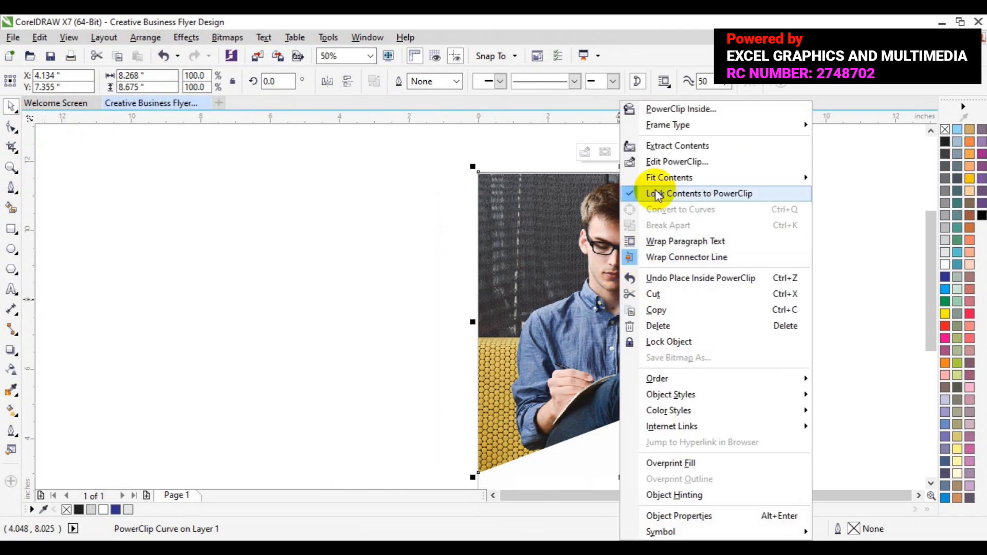
{"action": "left_click", "coordinate": [658, 162]}
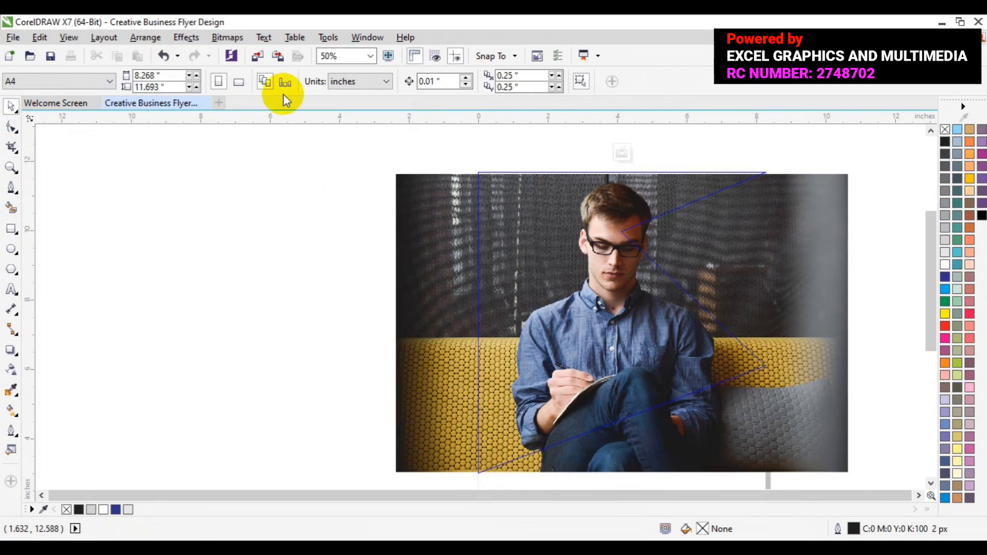
{"action": "left_click", "coordinate": [460, 263]}
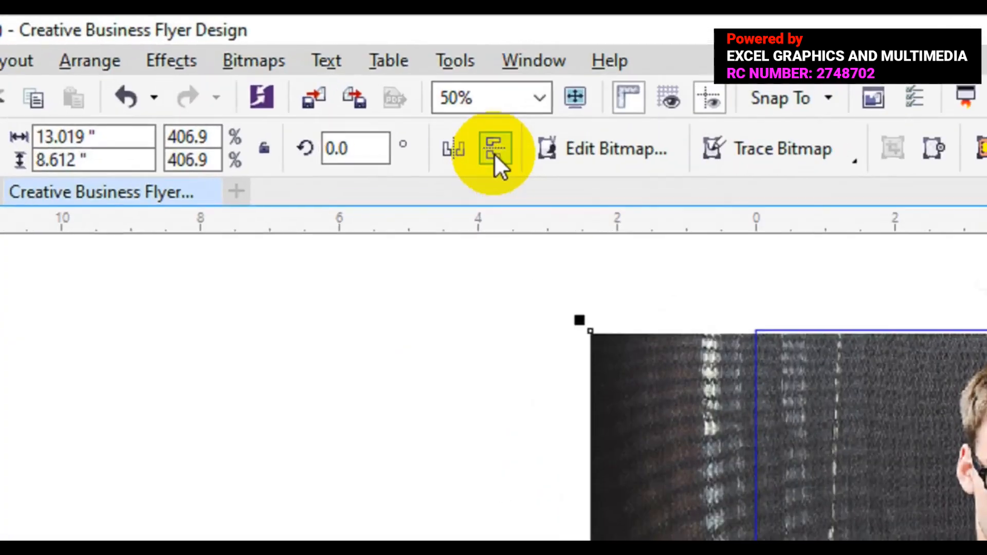
Try mirroring the photo vertically and horizontally, and flip it back to its original orientation
{"action": "left_click", "coordinate": [495, 154]}
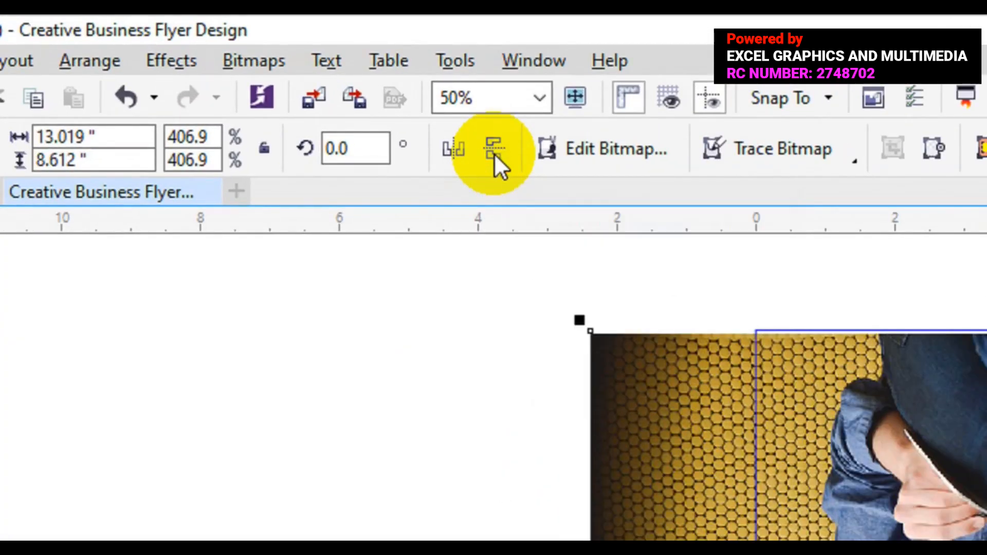
{"action": "left_click", "coordinate": [455, 150]}
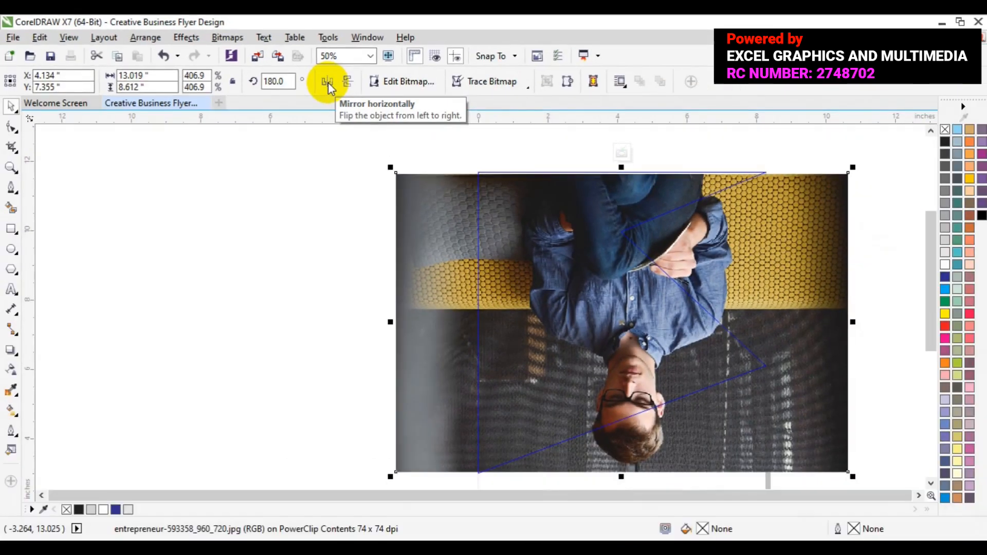
{"action": "left_click", "coordinate": [328, 82]}
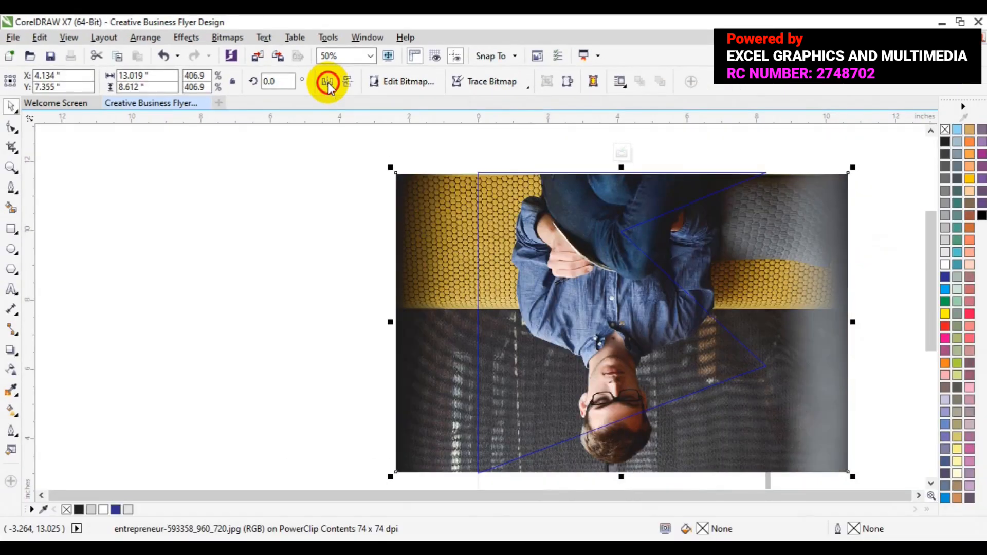
{"action": "left_click", "coordinate": [346, 89]}
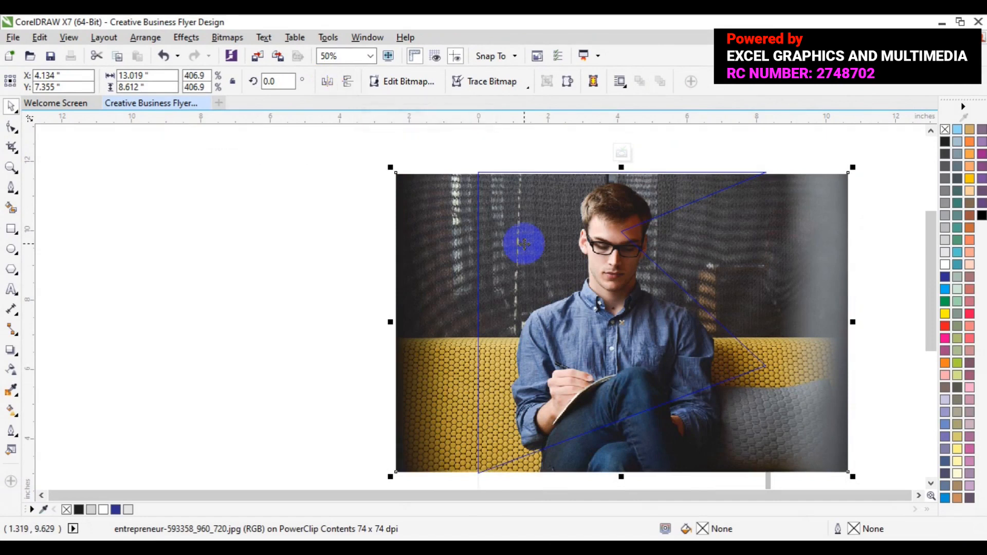
Shift the photo about 1.44 in left within the PowerClip frame, finish editing the contents and deselect the shape
{"action": "mouse_move", "coordinate": [524, 244]}
{"action": "left_mouse_down"}
{"action": "mouse_move", "coordinate": [481, 244]}
{"action": "mouse_move", "coordinate": [519, 244]}
{"action": "left_mouse_up"}
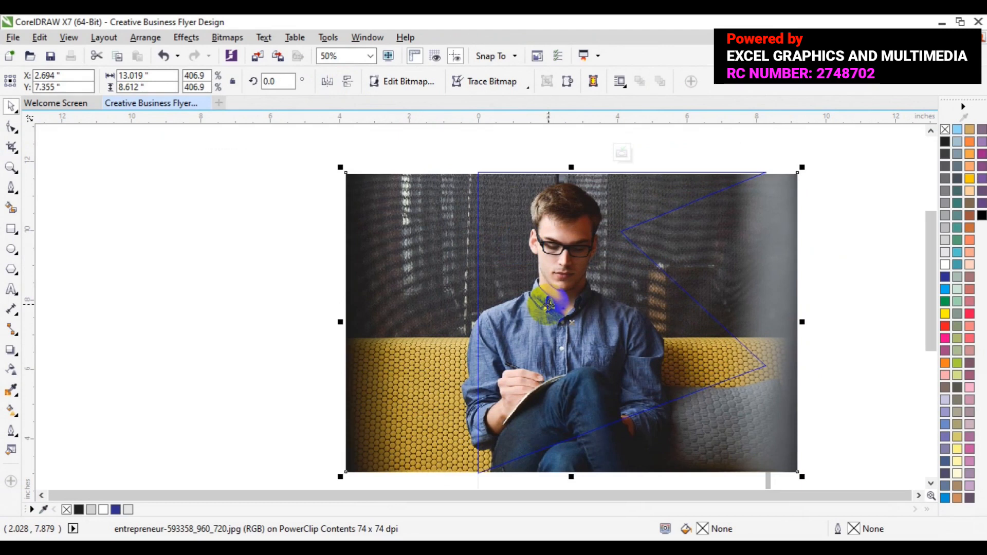
{"action": "left_click_drag", "start_coordinate": [549, 303], "coordinate": [548, 302]}
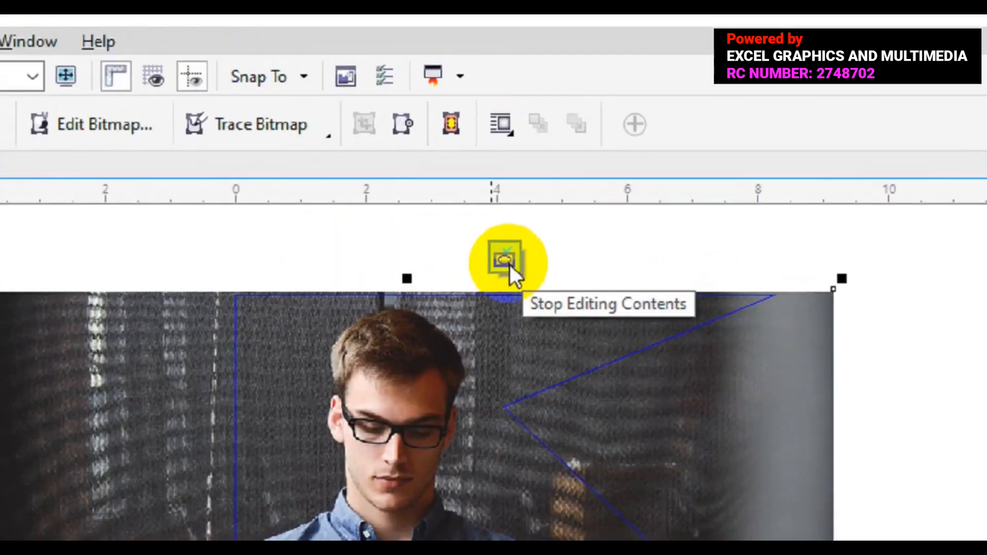
{"action": "left_click", "coordinate": [622, 154]}
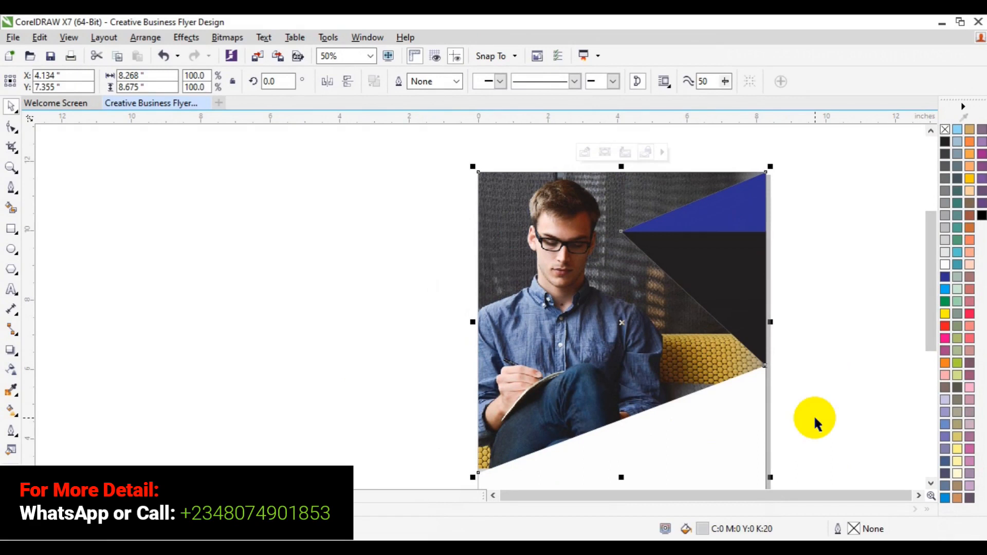
{"action": "left_click", "coordinate": [880, 358]}
Draw a three-sided polygon about 1.61 by 1.39 in beside the page and move it onto the photo's lower-left corner
{"action": "left_click_drag", "start_coordinate": [932, 328], "coordinate": [932, 367]}
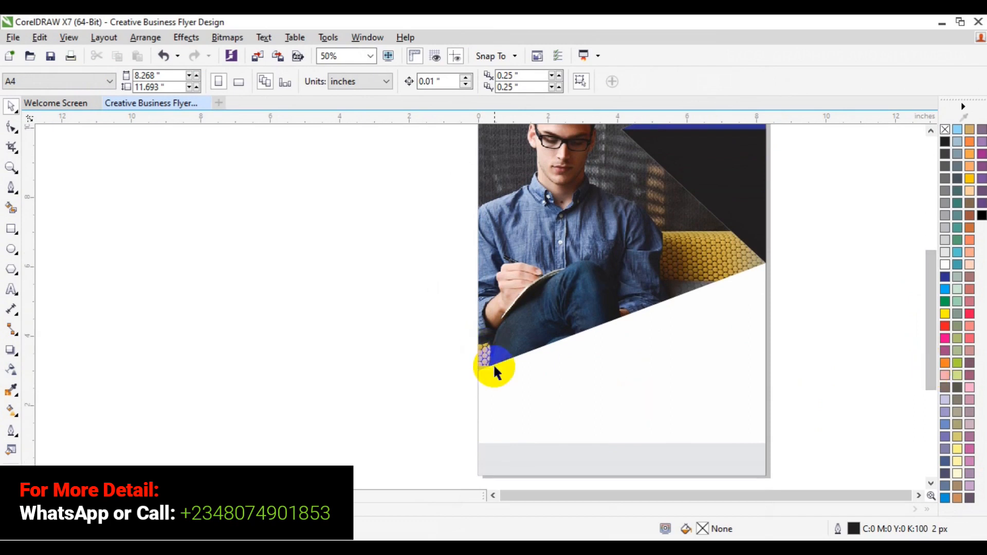
{"action": "left_click", "coordinate": [11, 196]}
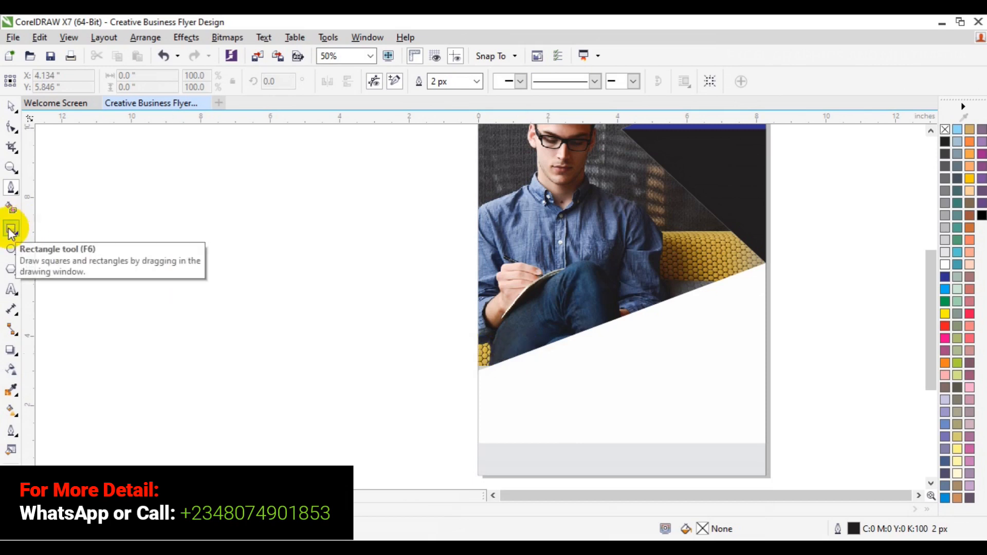
{"action": "left_click", "coordinate": [10, 269]}
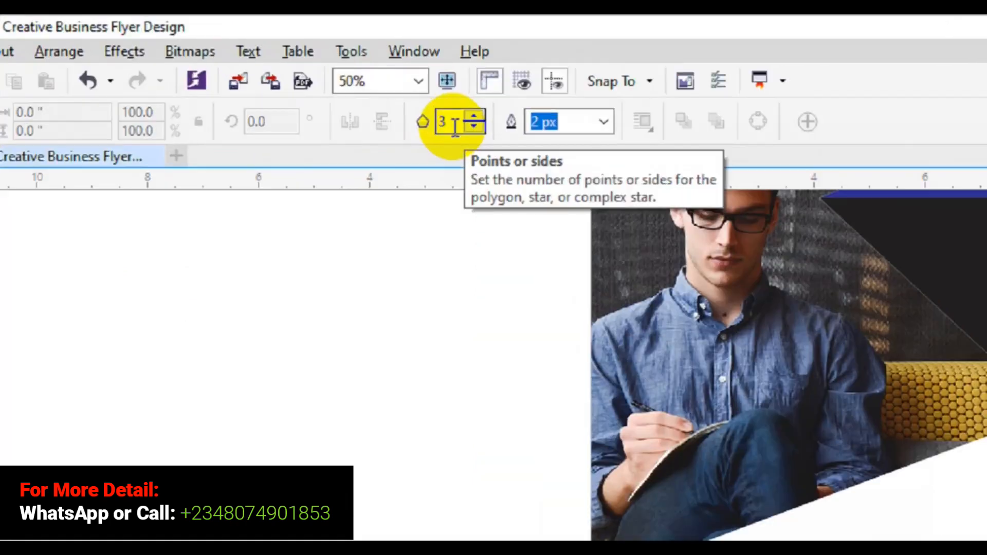
{"action": "left_click_drag", "start_coordinate": [393, 84], "coordinate": [375, 85]}
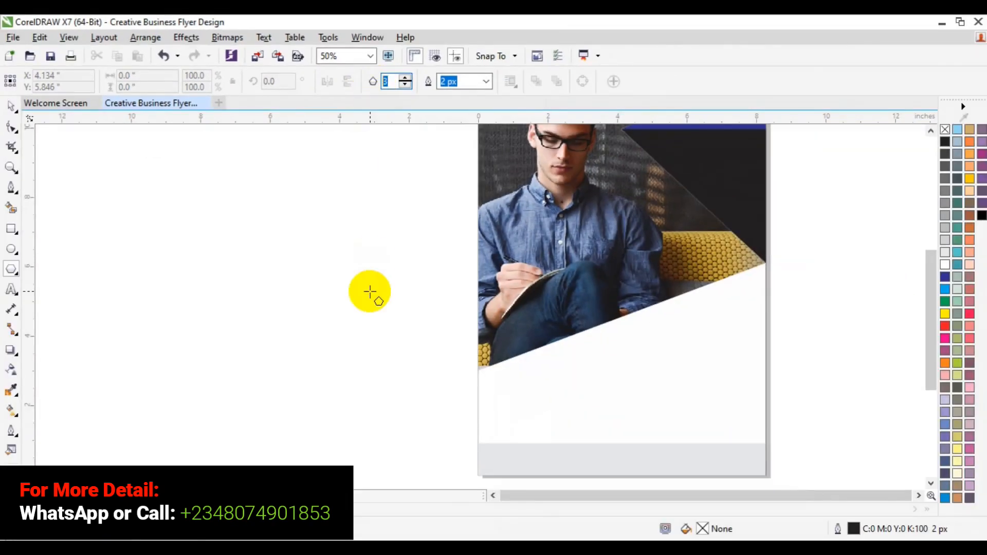
{"action": "left_click_drag", "start_coordinate": [370, 292], "coordinate": [425, 356]}
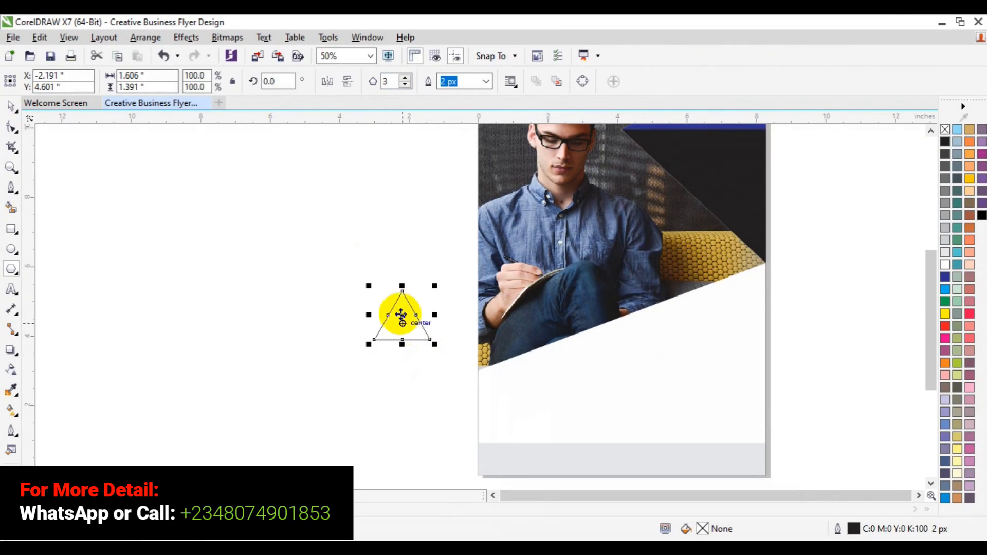
{"action": "left_click_drag", "start_coordinate": [401, 314], "coordinate": [504, 349]}
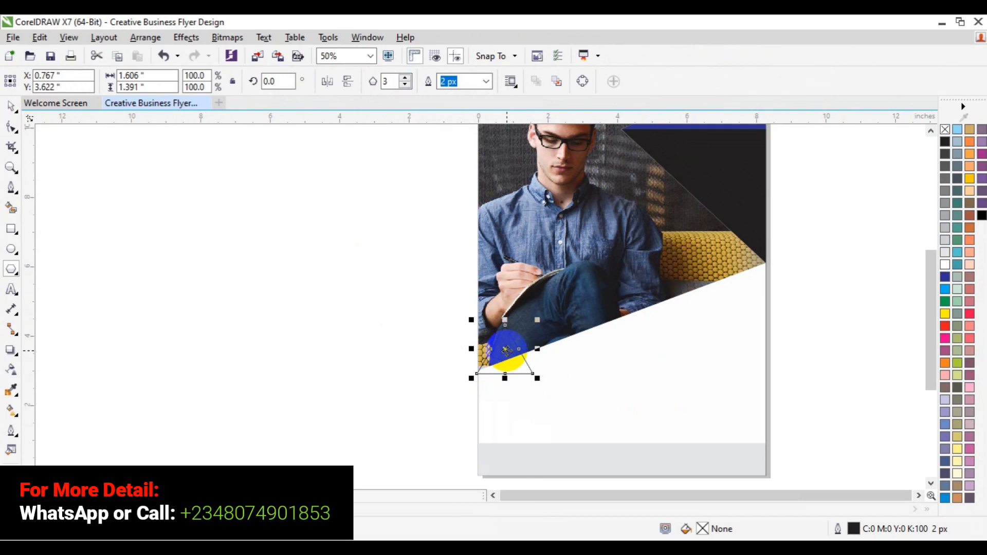
Try sending the triangle to the back of the page and undo that order change
{"action": "right_click", "coordinate": [506, 350]}
{"action": "mouse_move", "coordinate": [573, 384]}
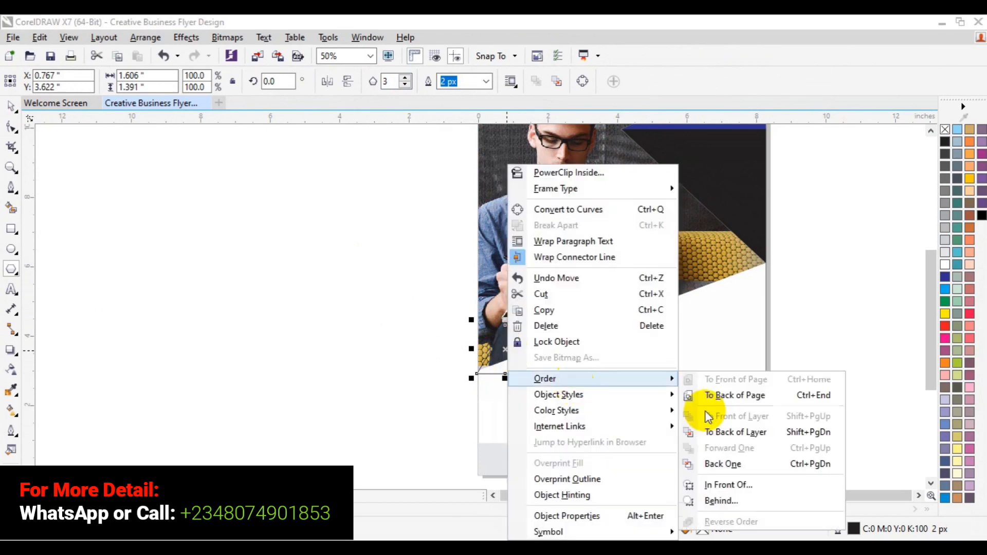
{"action": "left_click", "coordinate": [737, 395]}
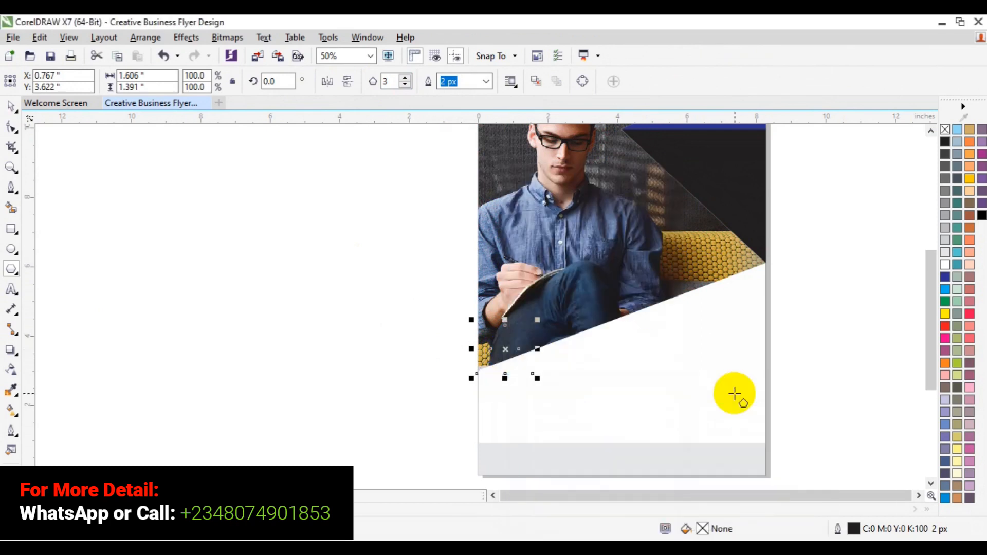
{"action": "key", "text": "ctrl+z"}
Move the triangle just below the photo's slanted edge at the page's left side and flip it to point downward
{"action": "left_click", "coordinate": [10, 167]}
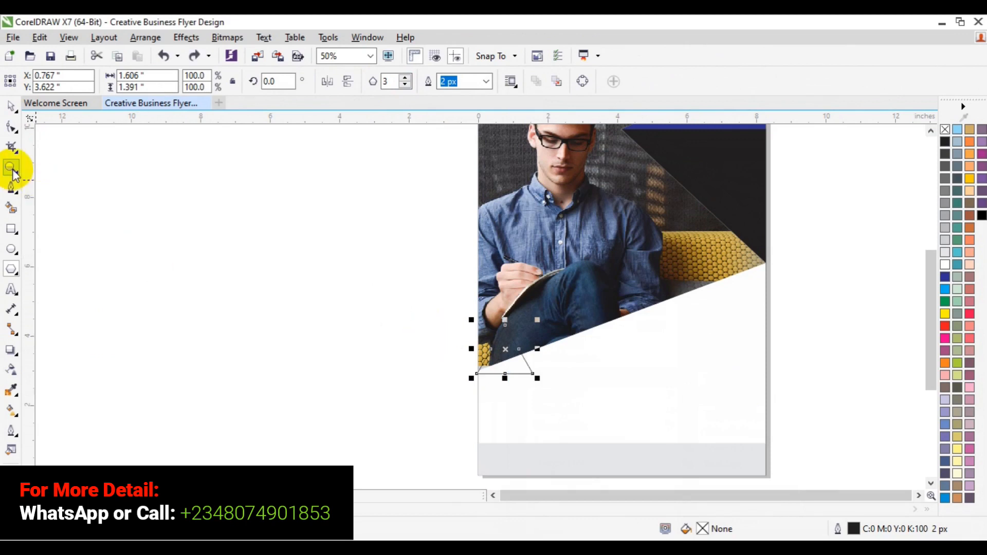
{"action": "left_click", "coordinate": [543, 347]}
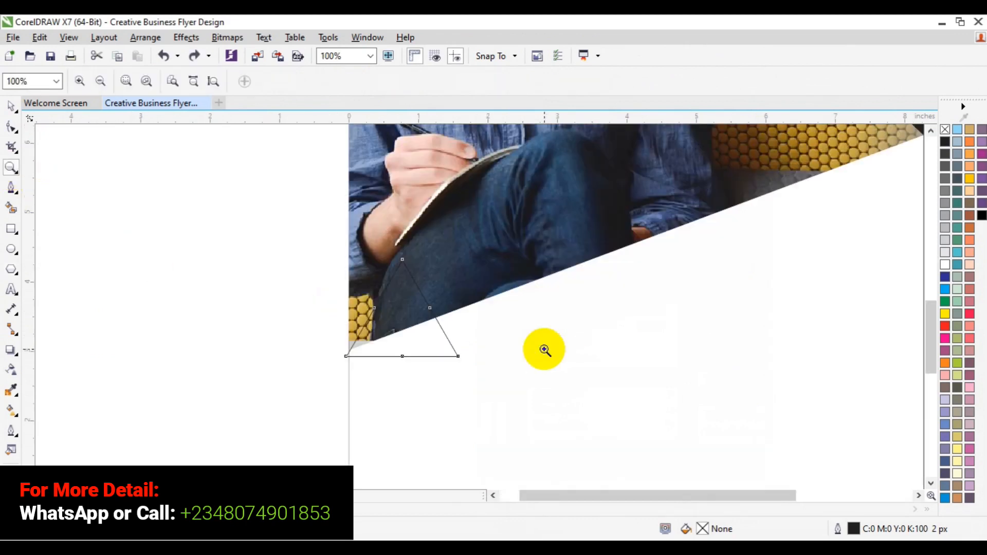
{"action": "key", "text": "space"}
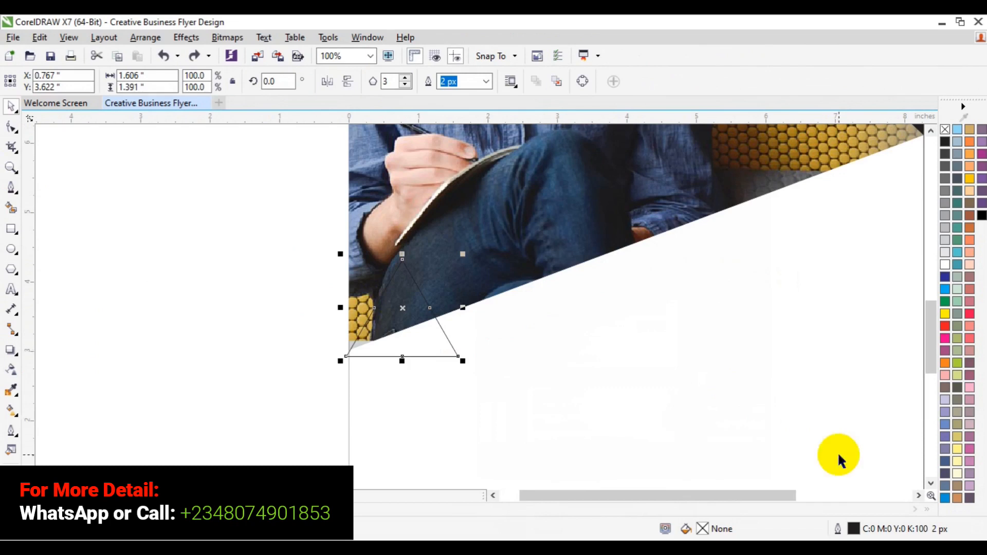
{"action": "left_click", "coordinate": [919, 496]}
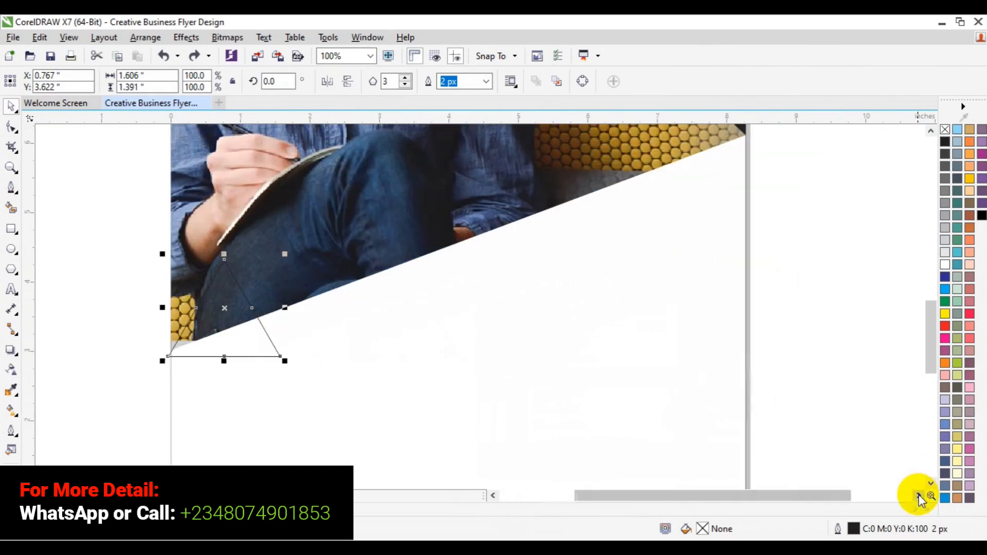
{"action": "left_click", "coordinate": [225, 309]}
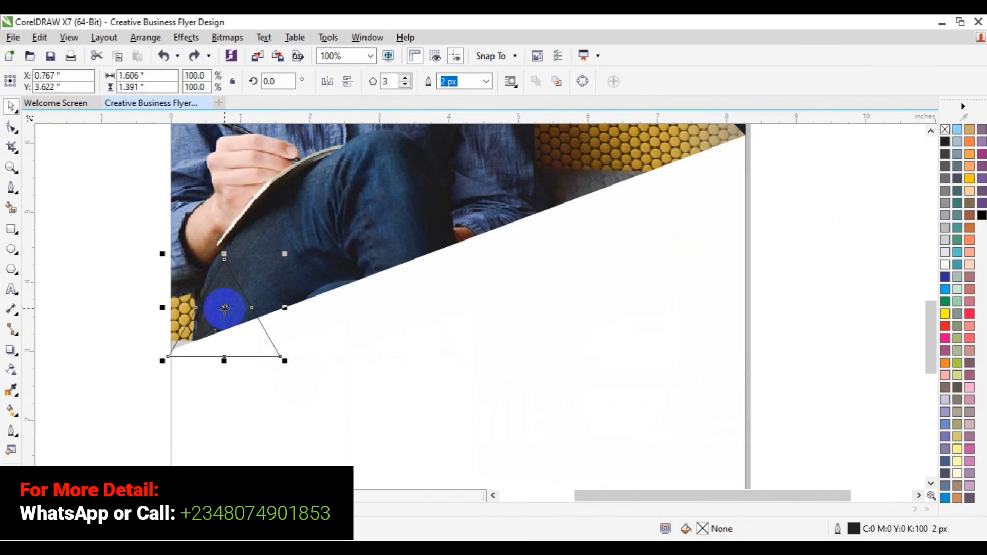
{"action": "left_click_drag", "start_coordinate": [224, 308], "coordinate": [231, 374]}
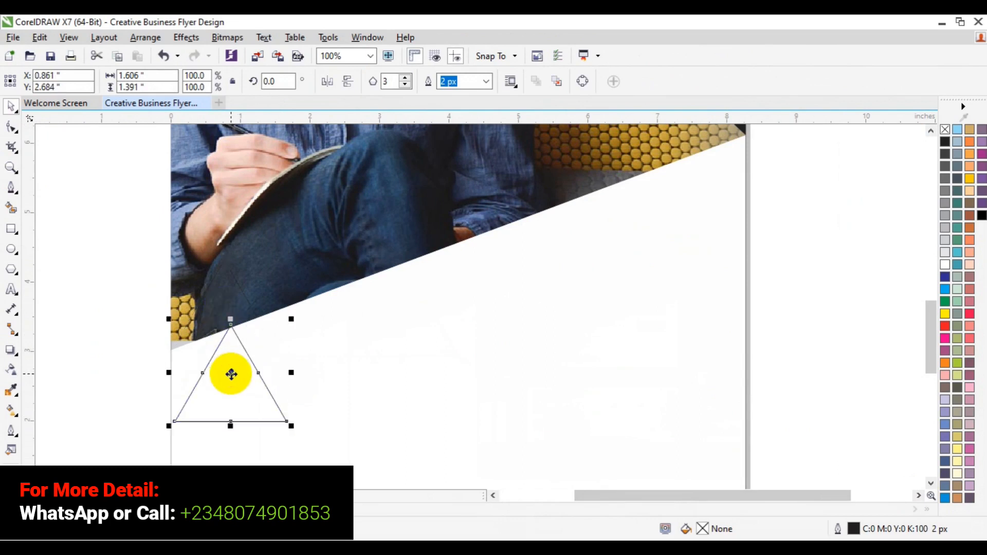
{"action": "left_click", "coordinate": [328, 82]}
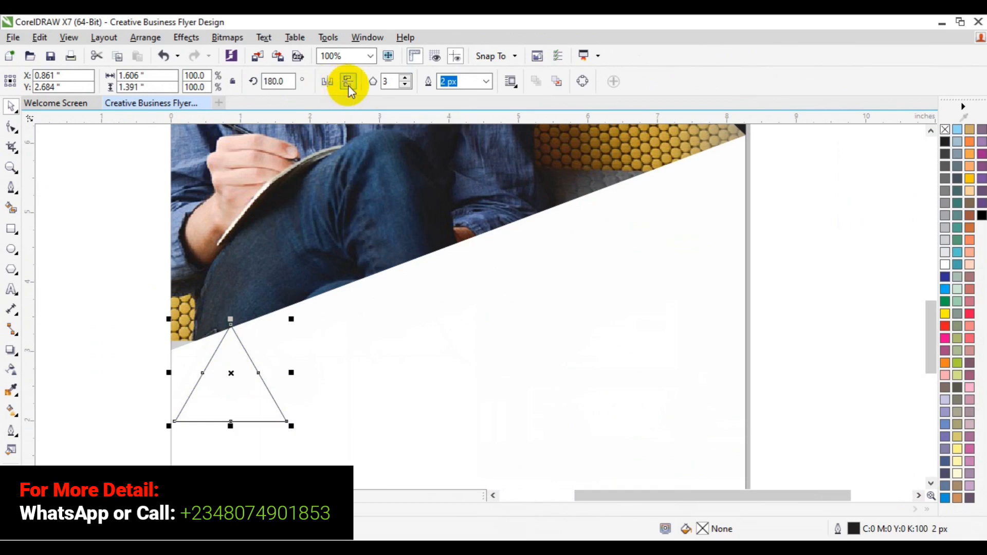
{"action": "left_click", "coordinate": [349, 83]}
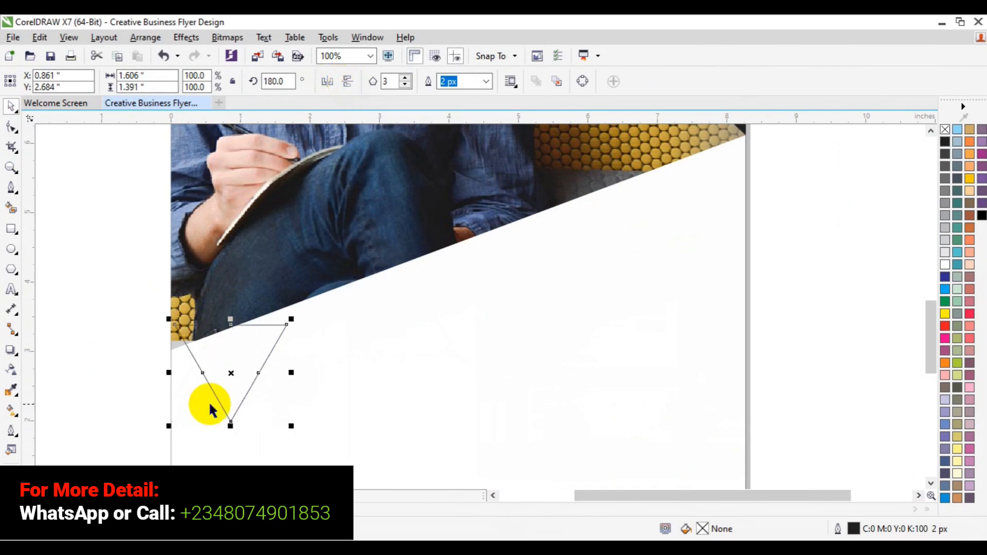
Rotate the triangle to about 199.5° and align its upper side with the photo's slanted lower edge
{"action": "left_click_drag", "start_coordinate": [228, 379], "coordinate": [226, 403]}
{"action": "left_click", "coordinate": [227, 403]}
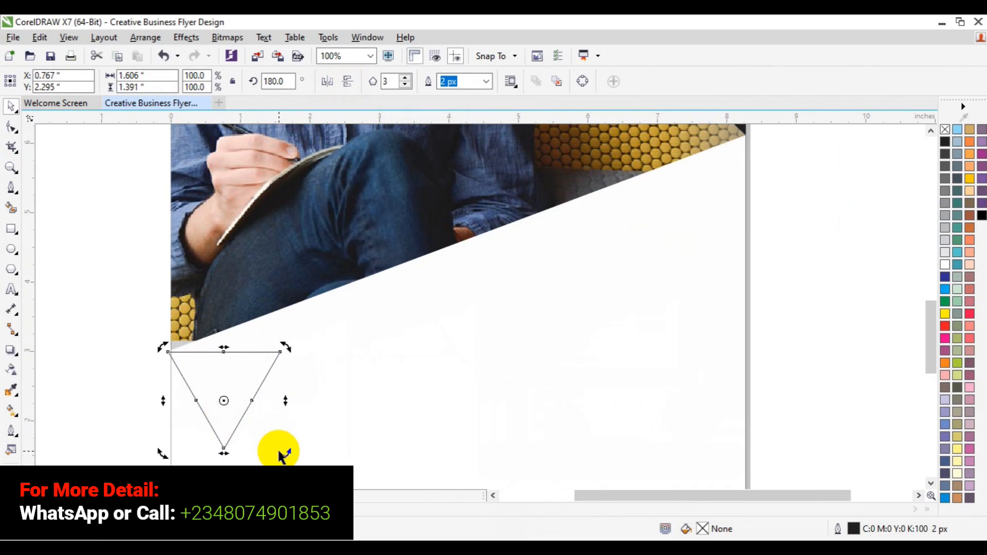
{"action": "left_click_drag", "start_coordinate": [287, 452], "coordinate": [294, 427]}
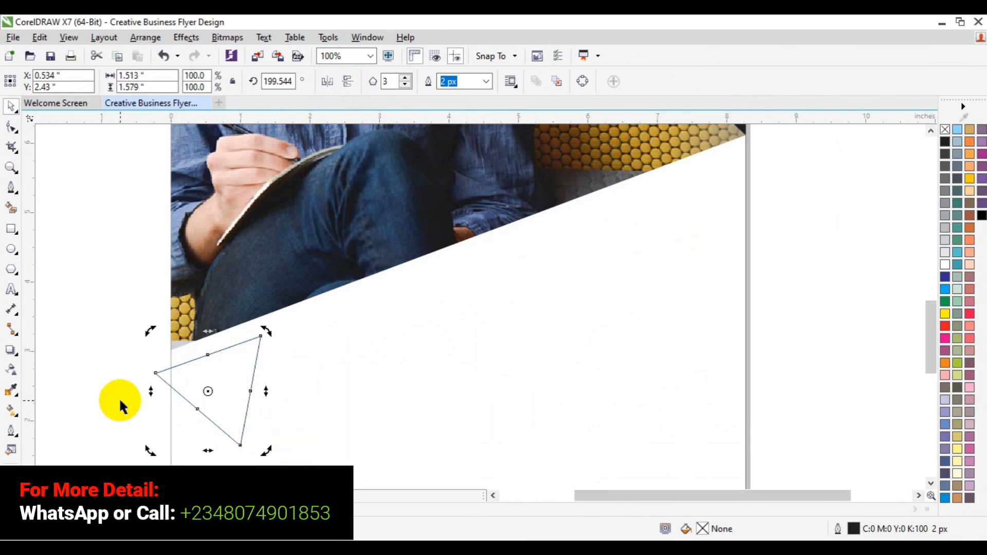
{"action": "left_click", "coordinate": [119, 397]}
{"action": "left_click", "coordinate": [217, 385]}
{"action": "left_click_drag", "start_coordinate": [217, 384], "coordinate": [234, 361]}
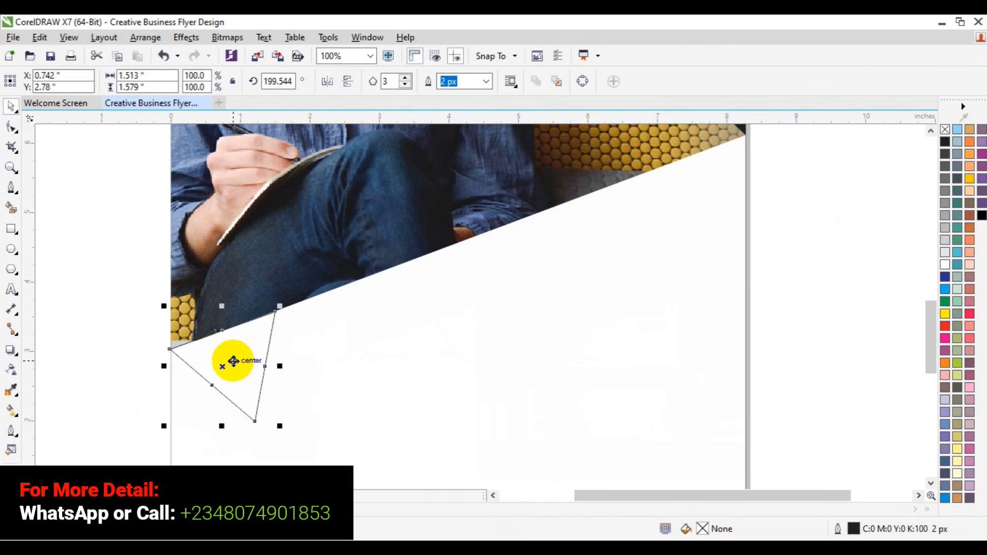
Delete the rotated triangle and view the whole flyer at 25% zoom
{"action": "key", "text": "Delete"}
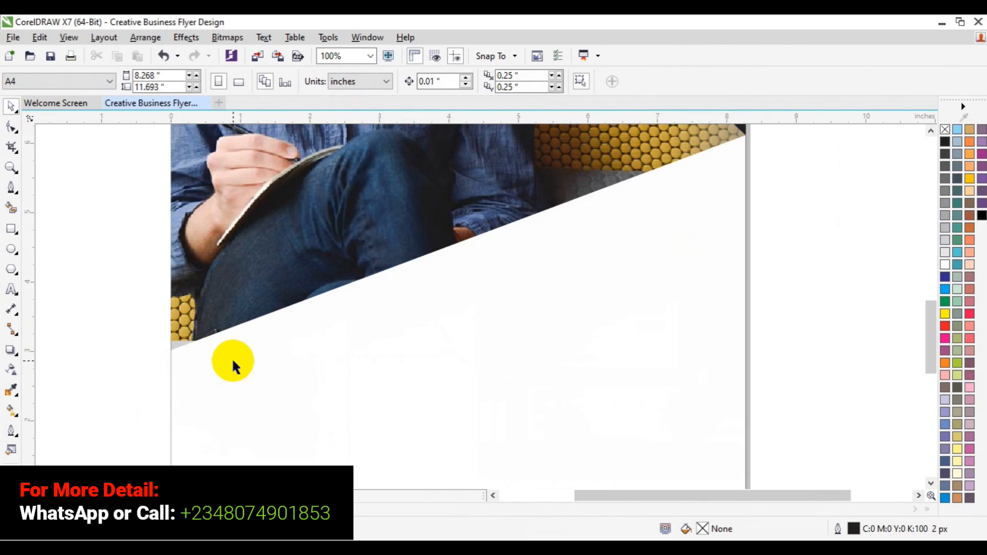
{"action": "left_click", "coordinate": [11, 170]}
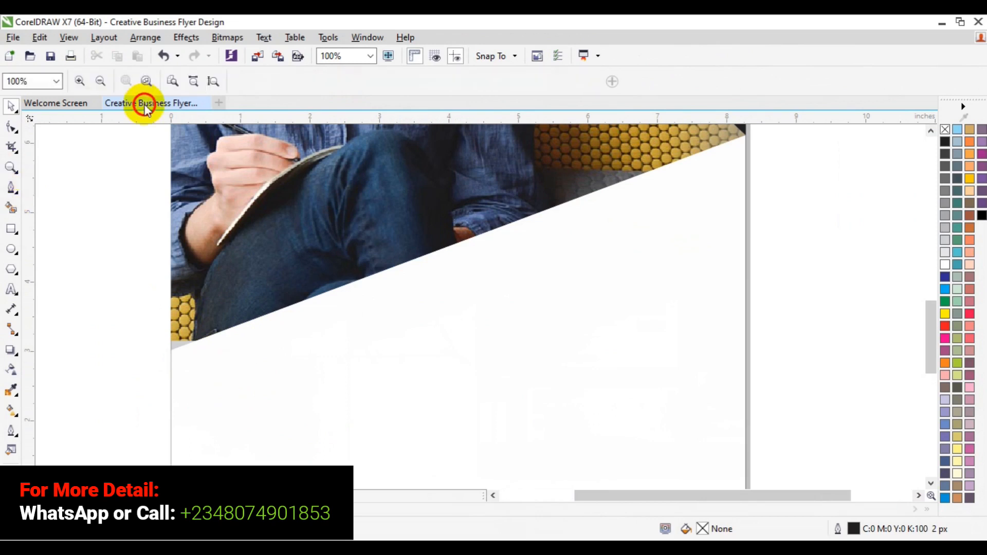
{"action": "left_click", "coordinate": [101, 81]}
{"action": "left_click", "coordinate": [101, 81]}
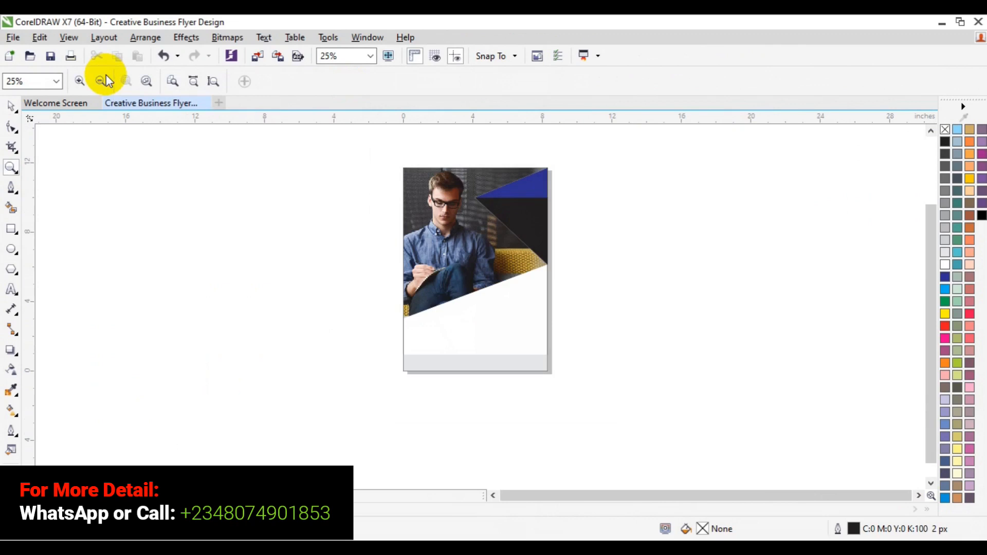
{"action": "key", "text": "space"}
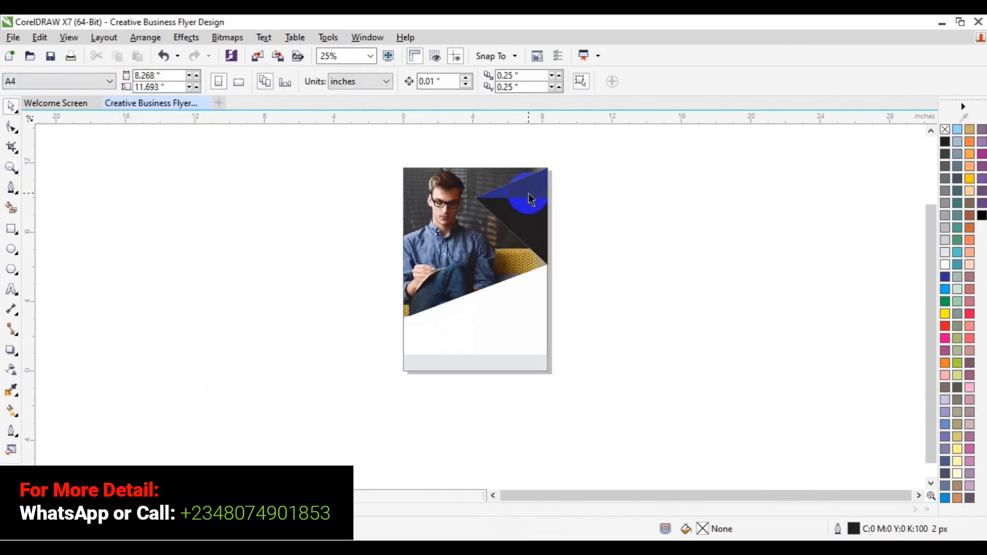
{"action": "left_click", "coordinate": [531, 200]}
{"action": "key", "text": "Delete"}
{"action": "left_click", "coordinate": [740, 338]}
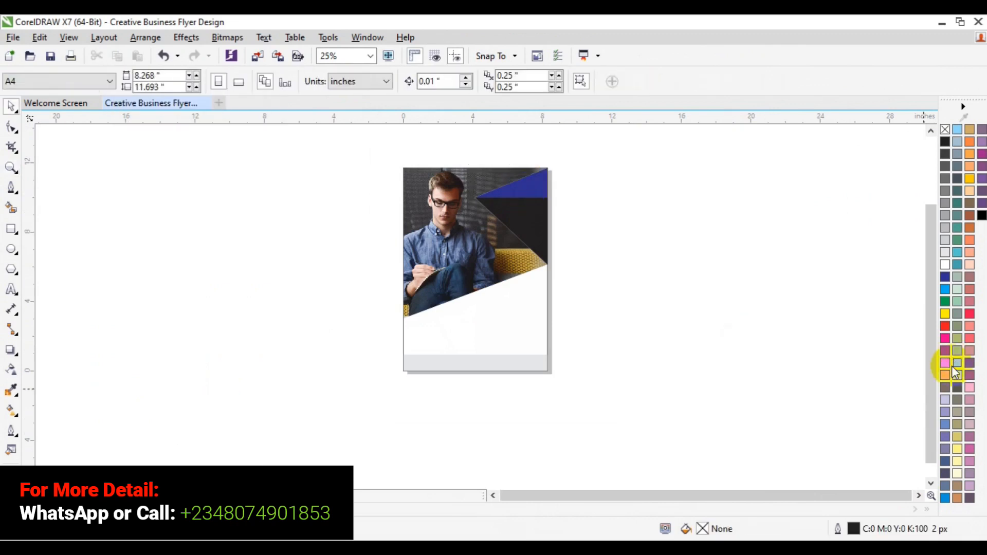
{"action": "left_click", "coordinate": [944, 327]}
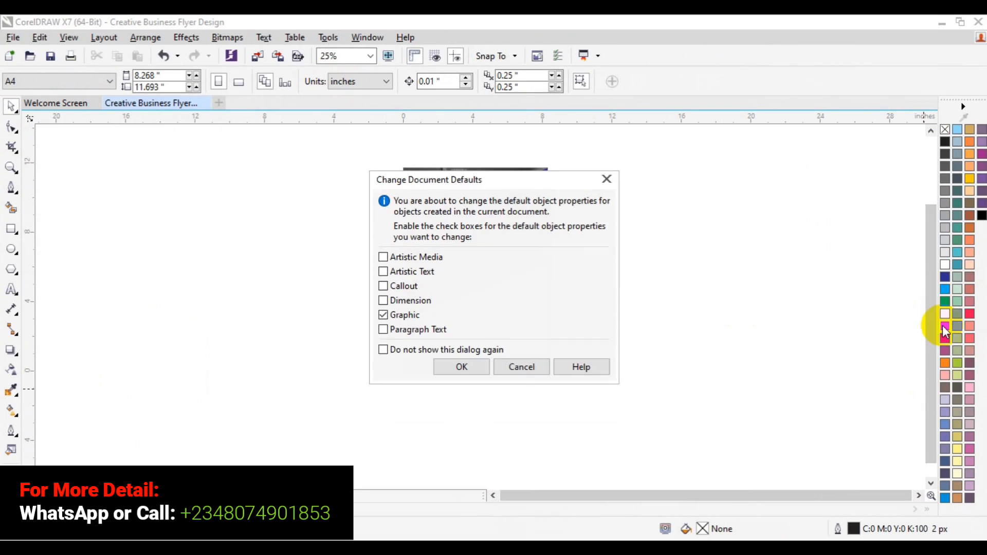
{"action": "left_click", "coordinate": [611, 181]}
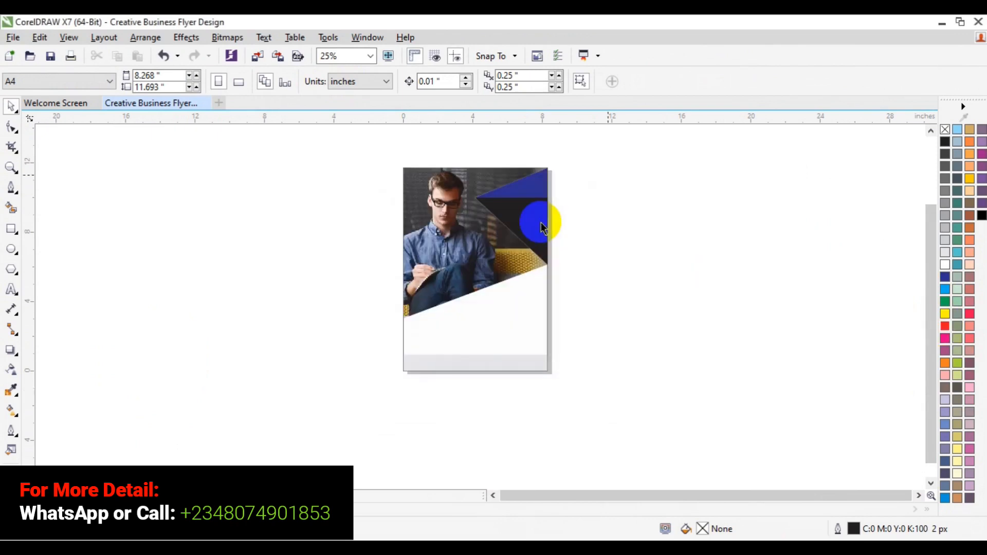
Recolour the upper blue triangle red and the black triangle below it dark red (C:20 M:100 Y:100 K:19)
{"action": "left_click", "coordinate": [544, 192]}
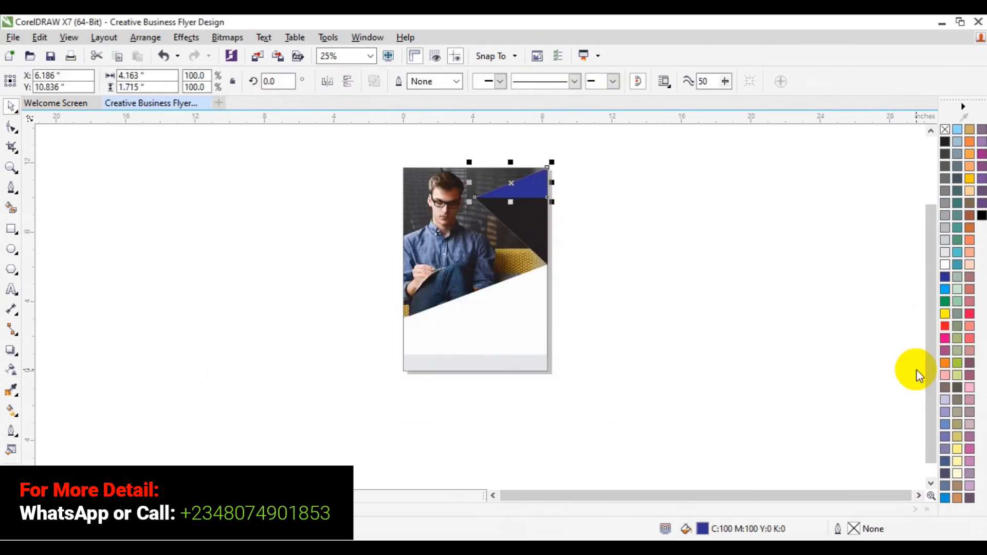
{"action": "left_click", "coordinate": [944, 327]}
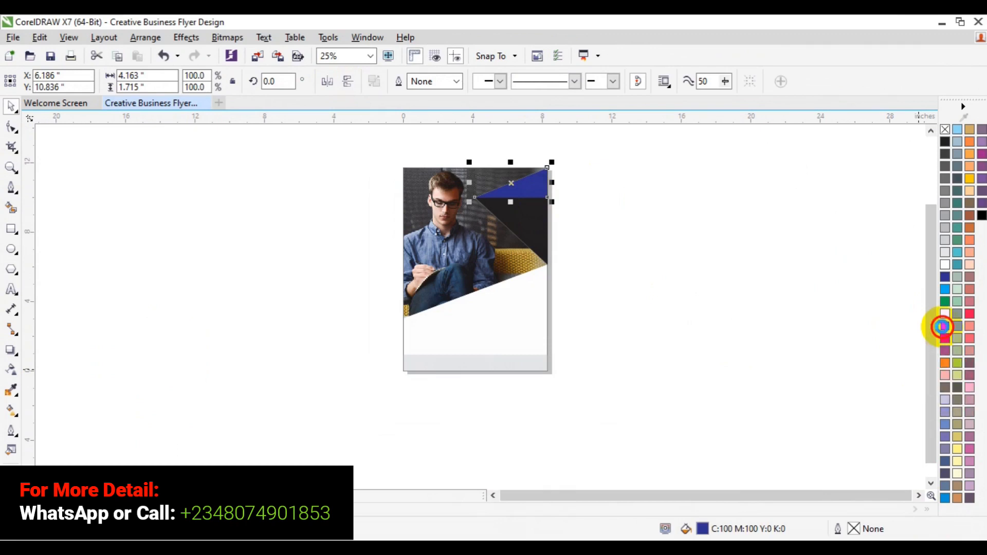
{"action": "left_click", "coordinate": [538, 237]}
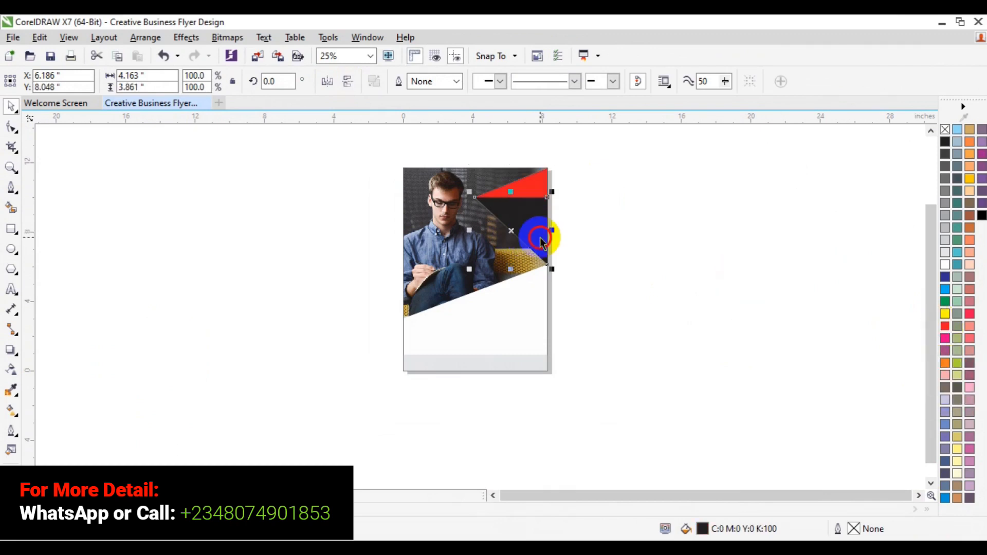
{"action": "left_click", "coordinate": [945, 328]}
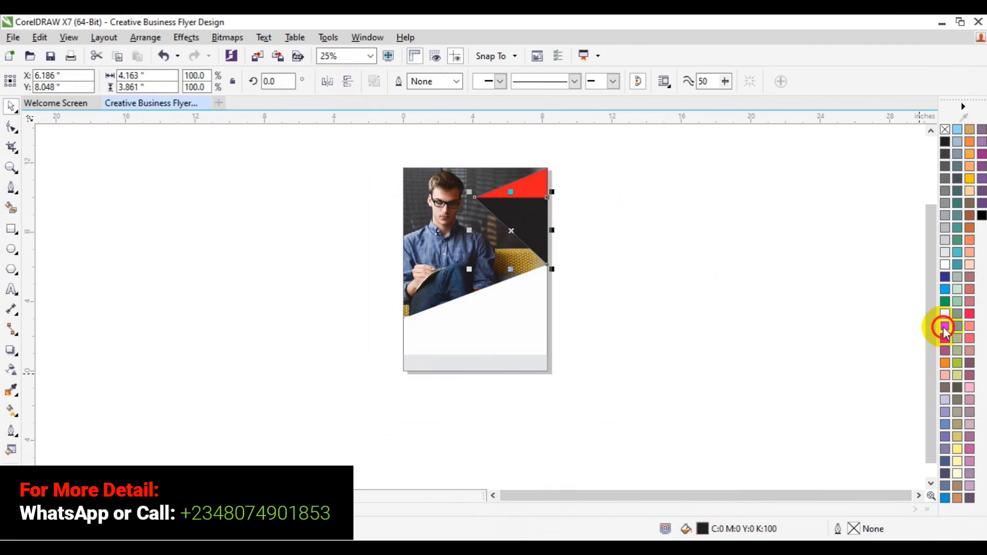
{"action": "left_click_drag", "start_coordinate": [945, 329], "coordinate": [931, 368]}
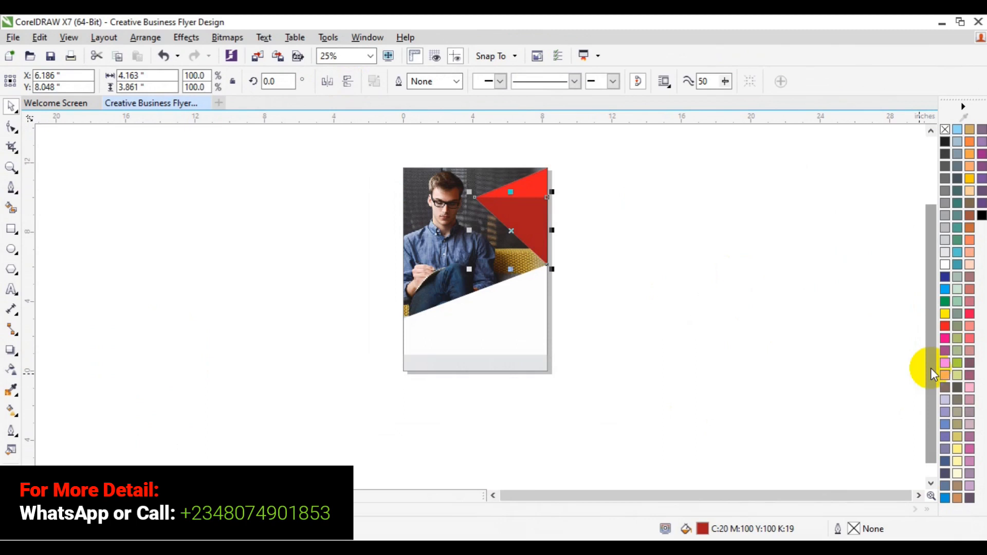
{"action": "left_click", "coordinate": [745, 346]}
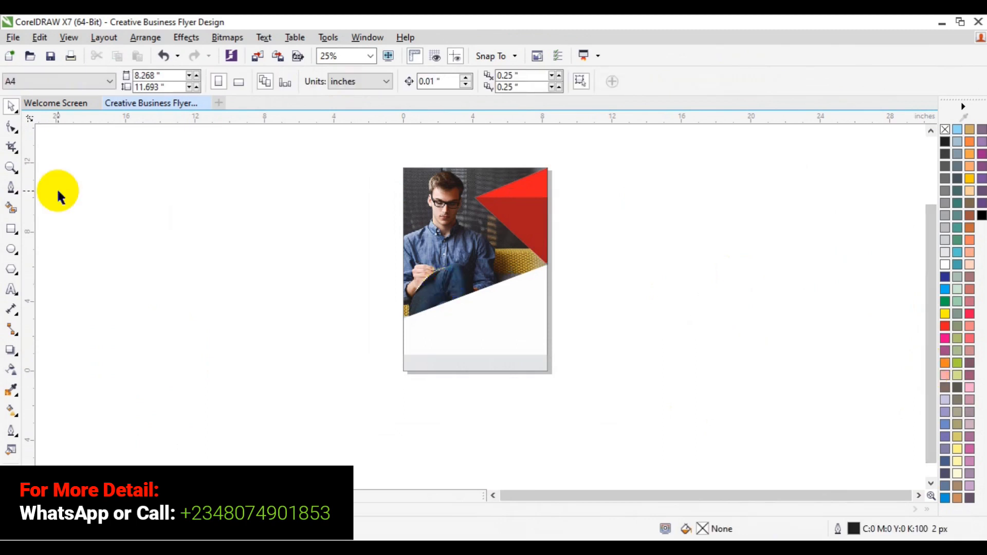
Draw a rectangle about 1.08 by 1.83 inches at the page's left edge, over the photo's lower corner, filled red without an outline
{"action": "left_click", "coordinate": [11, 167]}
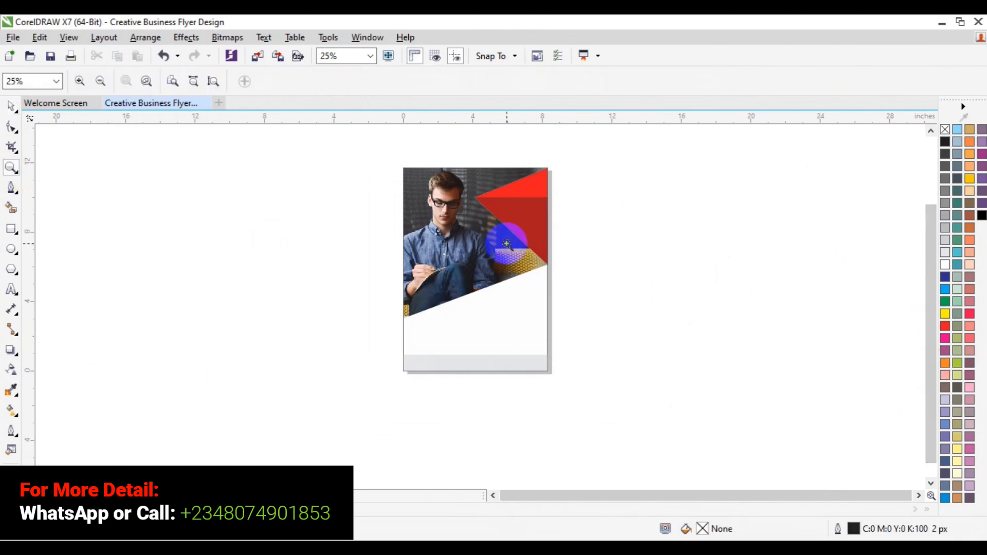
{"action": "left_click", "coordinate": [506, 243]}
{"action": "key", "text": "space"}
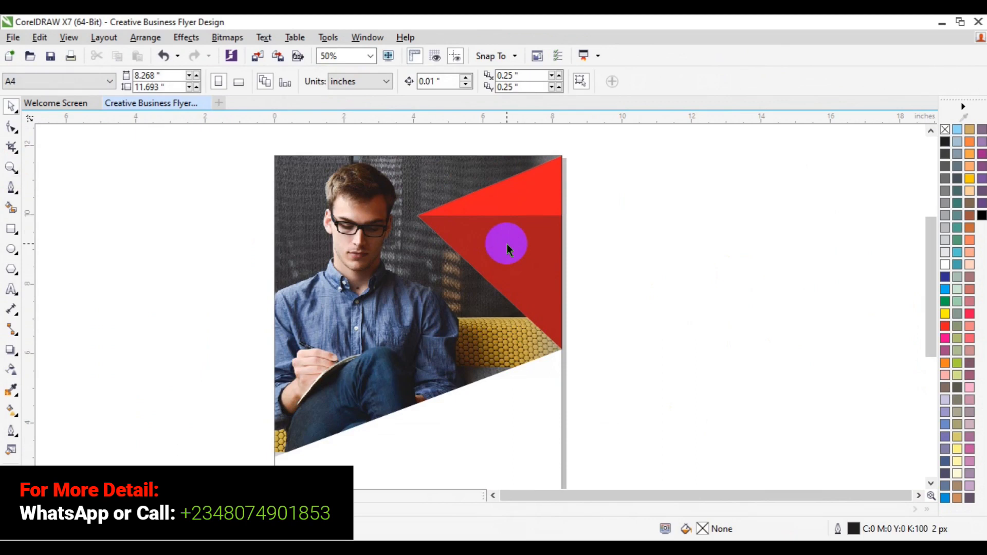
{"action": "left_click_drag", "start_coordinate": [927, 270], "coordinate": [927, 316]}
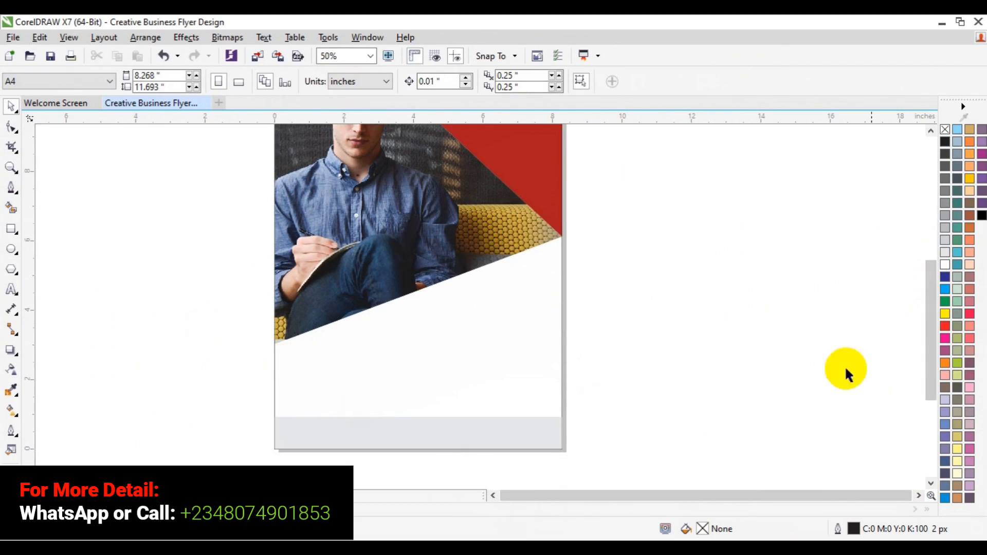
{"action": "left_click_drag", "start_coordinate": [927, 382], "coordinate": [924, 393]}
{"action": "left_click_drag", "start_coordinate": [924, 393], "coordinate": [922, 357]}
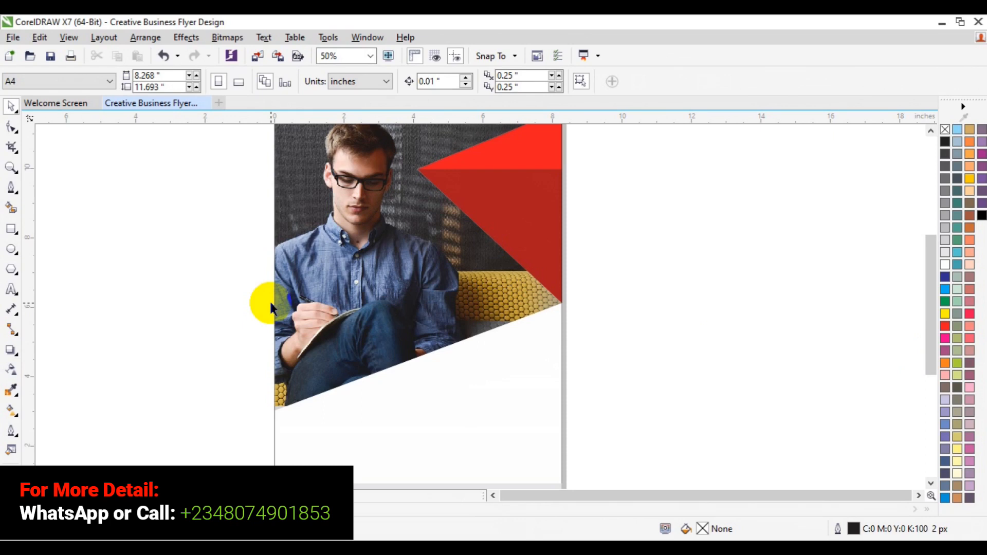
{"action": "left_click", "coordinate": [13, 231]}
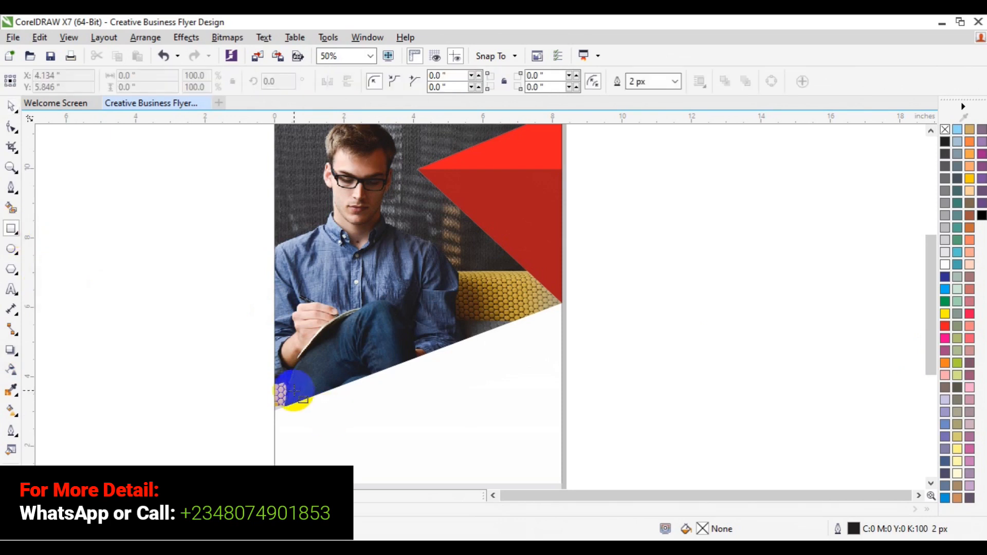
{"action": "left_click_drag", "start_coordinate": [275, 380], "coordinate": [312, 433]}
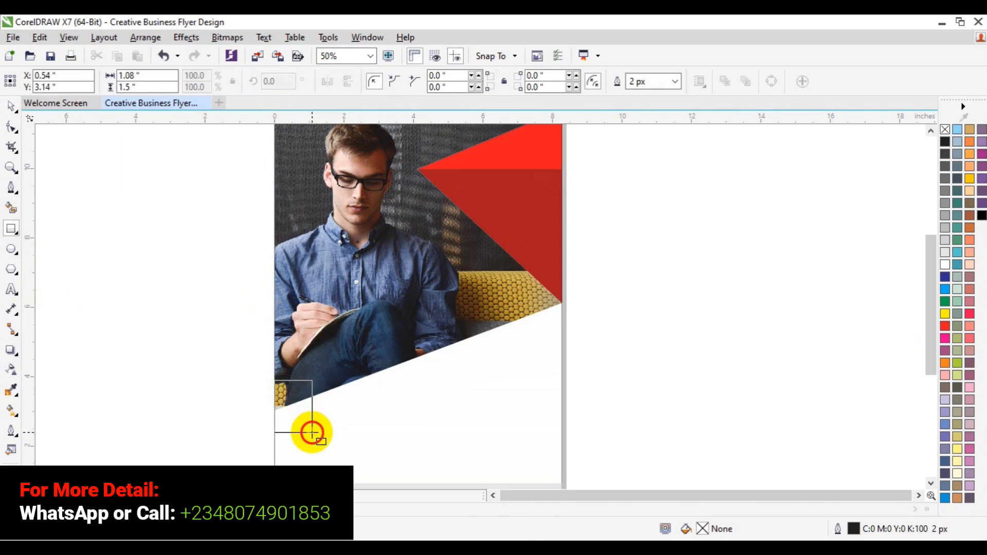
{"action": "left_click_drag", "start_coordinate": [313, 432], "coordinate": [312, 433]}
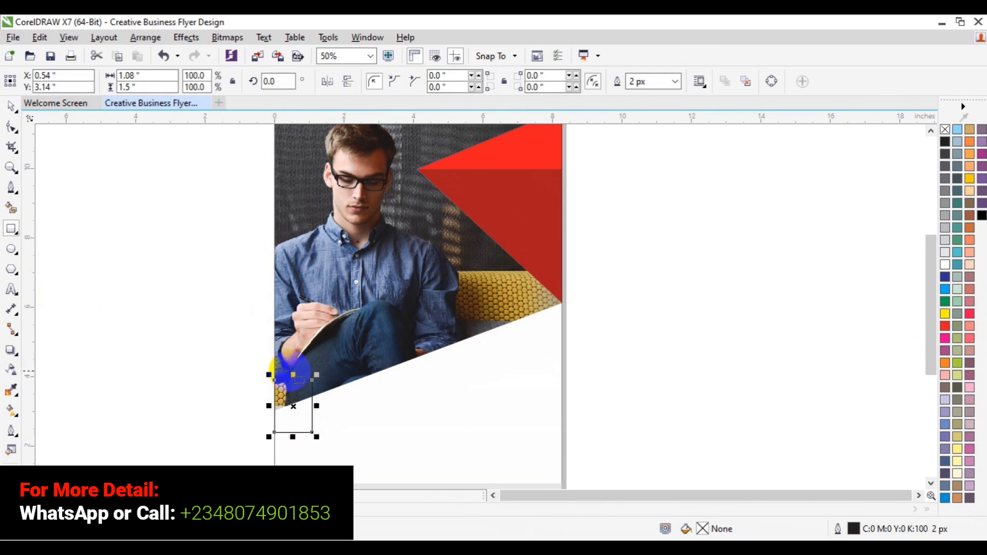
{"action": "left_click_drag", "start_coordinate": [293, 375], "coordinate": [291, 361]}
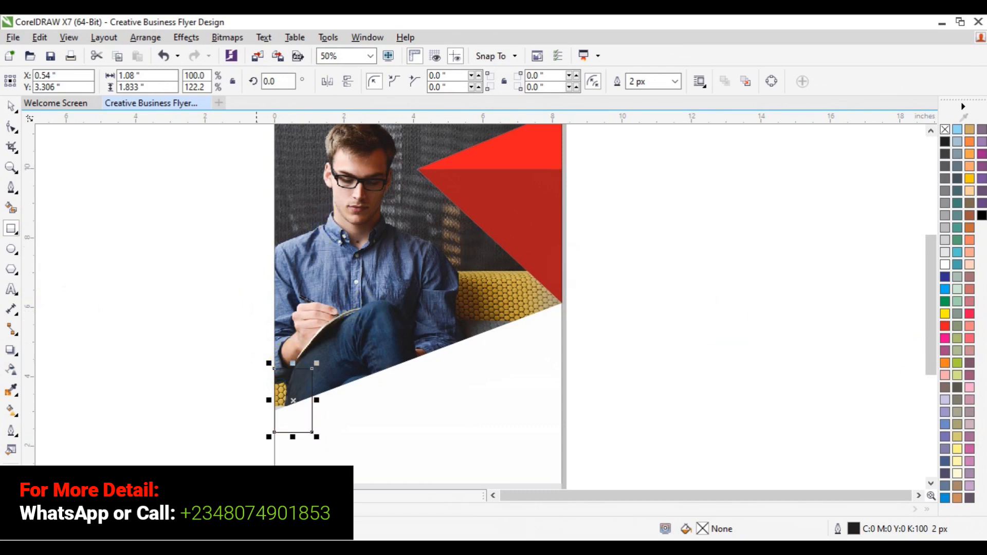
{"action": "left_click", "coordinate": [945, 326]}
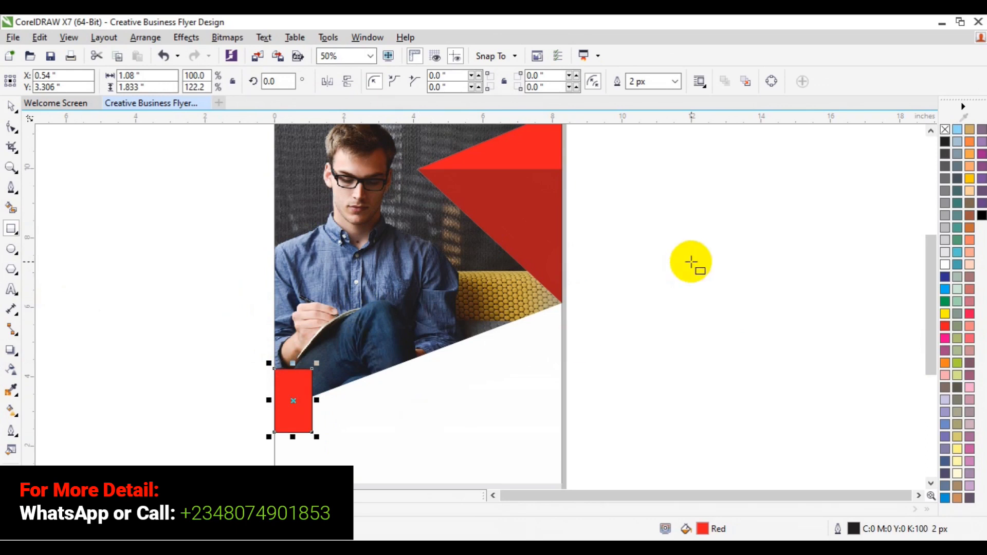
{"action": "right_click", "coordinate": [946, 129]}
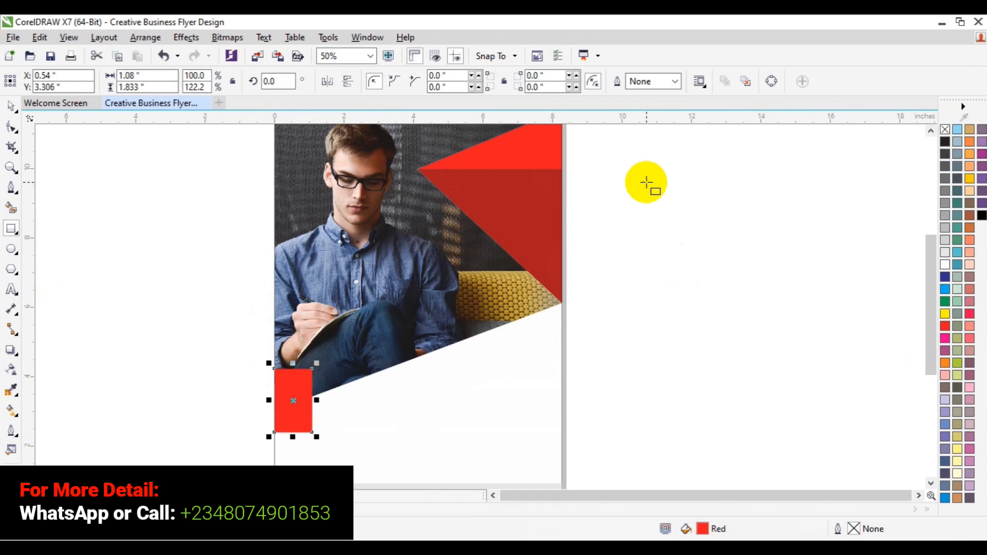
Convert the red rectangle to curves and raise its lower-right node so its lower edge slants like the photo's edge
{"action": "right_click", "coordinate": [292, 401]}
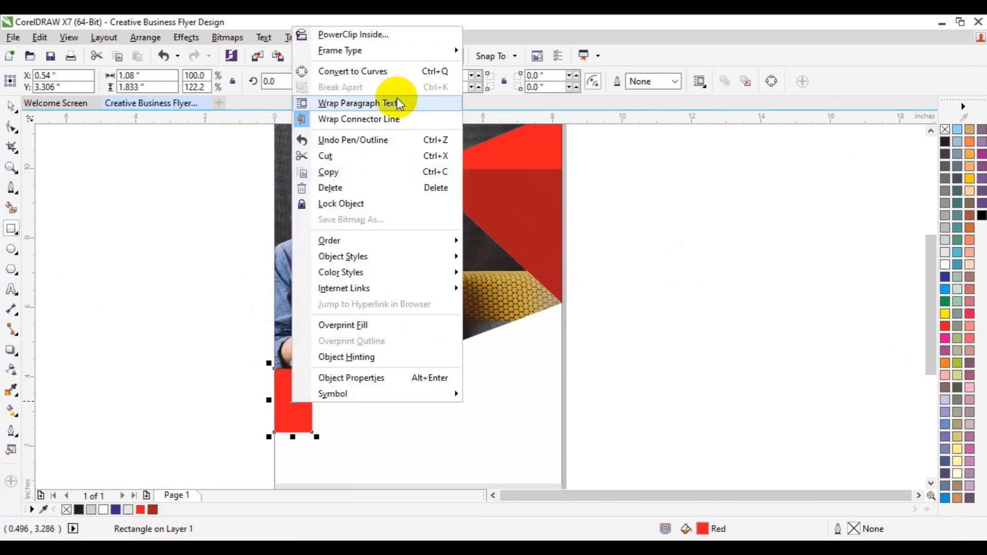
{"action": "left_click", "coordinate": [393, 76]}
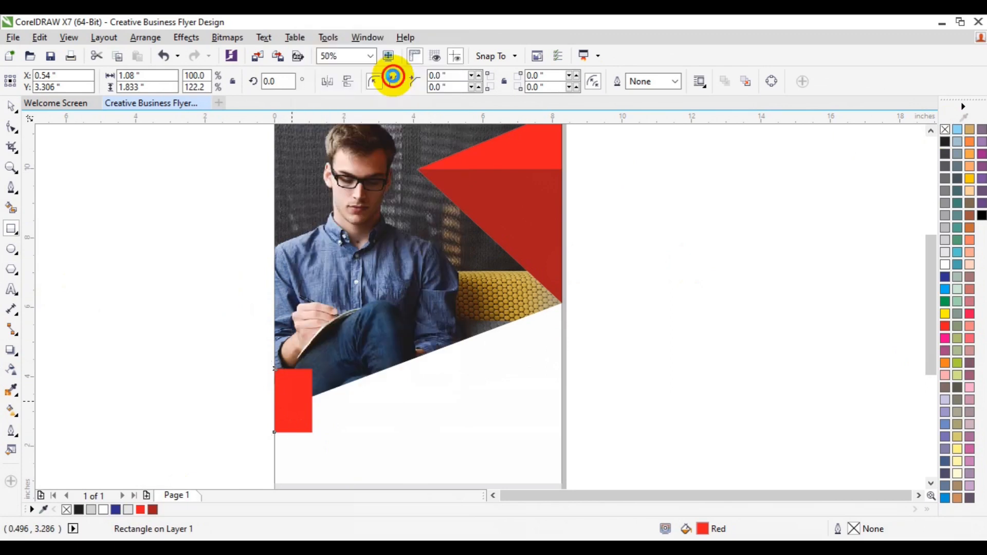
{"action": "left_click", "coordinate": [12, 129]}
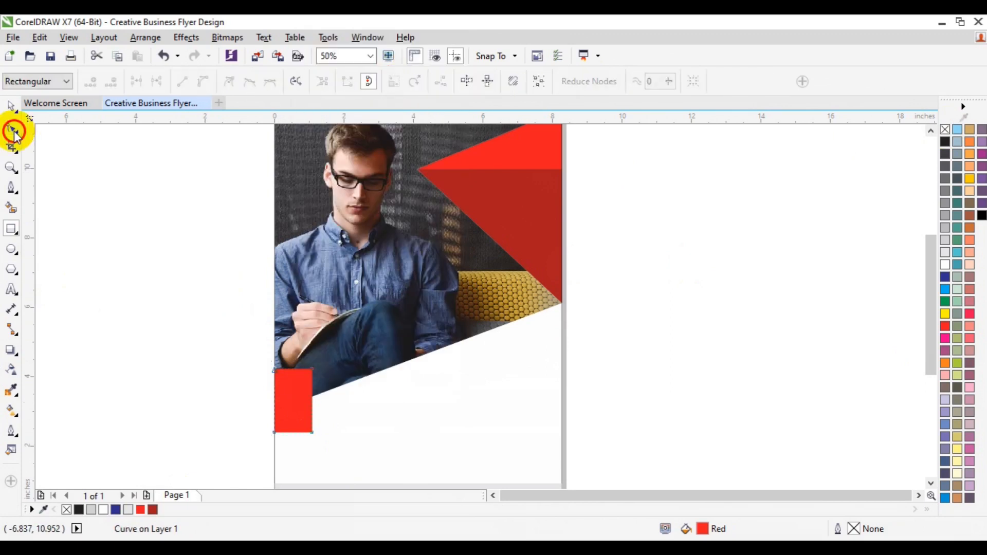
{"action": "left_click", "coordinate": [394, 400]}
{"action": "left_click_drag", "start_coordinate": [394, 400], "coordinate": [304, 448]}
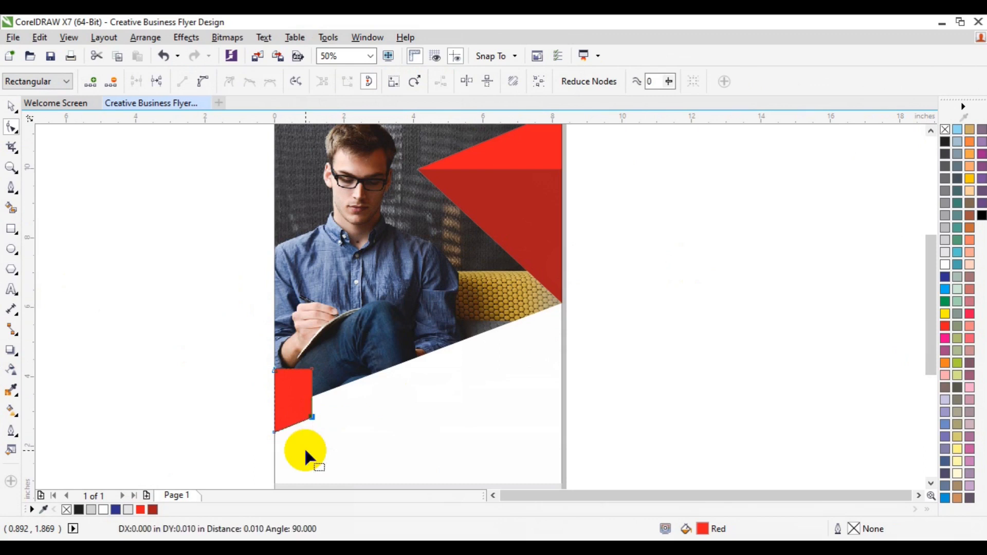
{"action": "key", "text": "Up"}
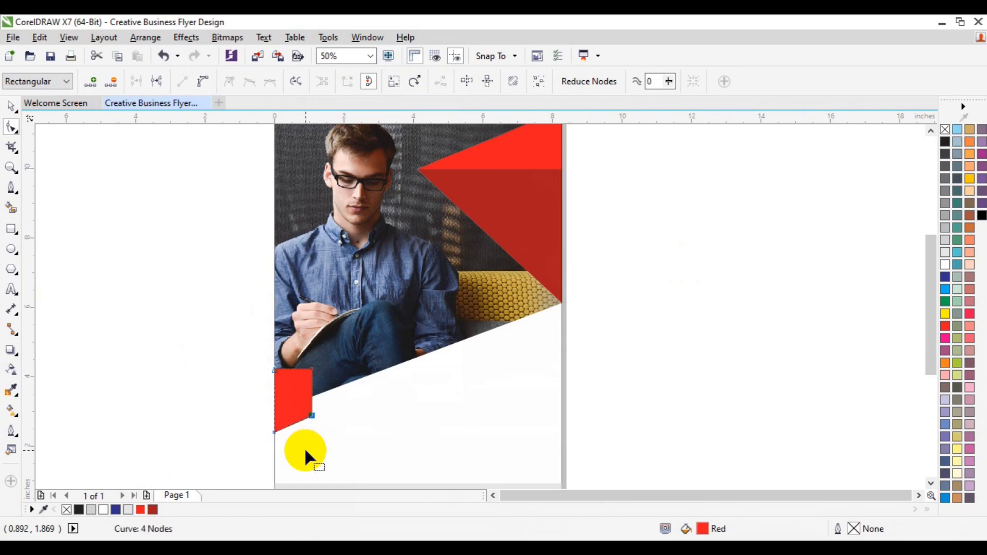
{"action": "key", "text": "space"}
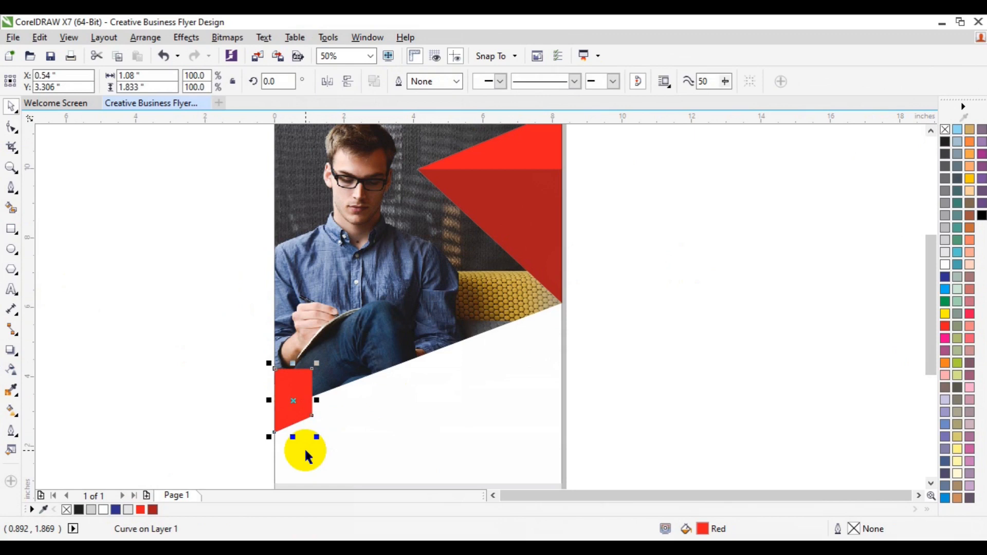
Draw a straight Pen line from the red shape's lower-right node to the photo's slanted edge, about 0.26 by 0.66 inches
{"action": "left_click", "coordinate": [11, 167]}
{"action": "left_click", "coordinate": [319, 389]}
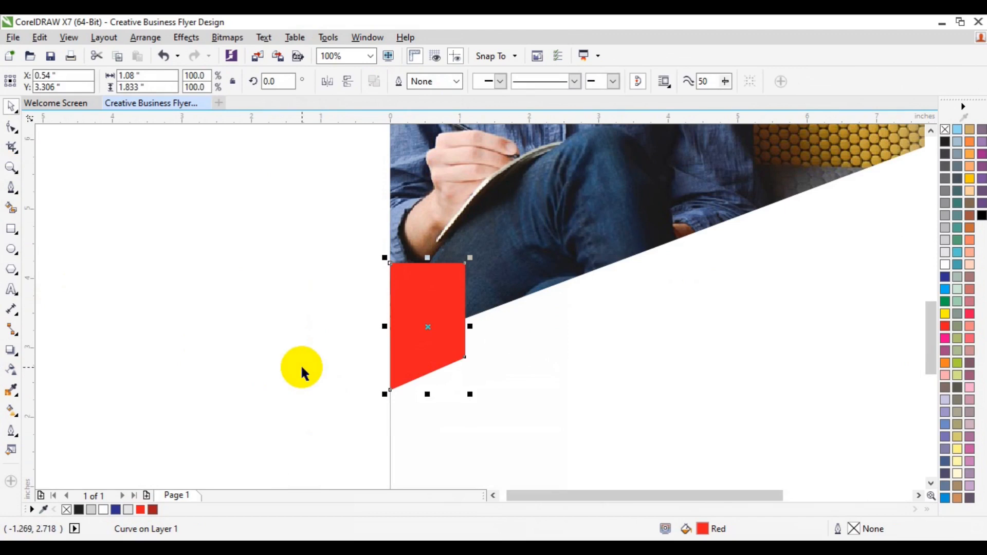
{"action": "left_click", "coordinate": [254, 325]}
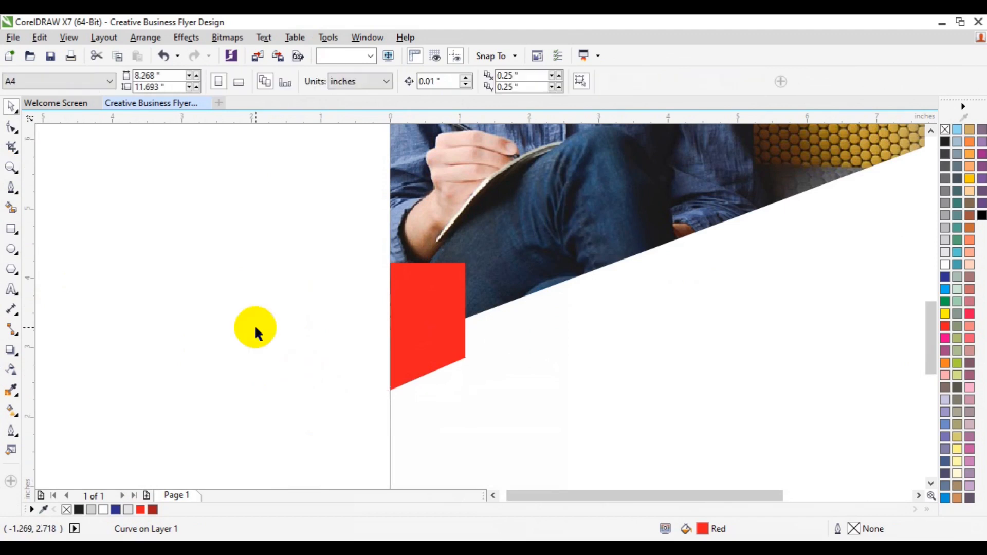
{"action": "left_click", "coordinate": [13, 189]}
{"action": "left_click", "coordinate": [481, 316]}
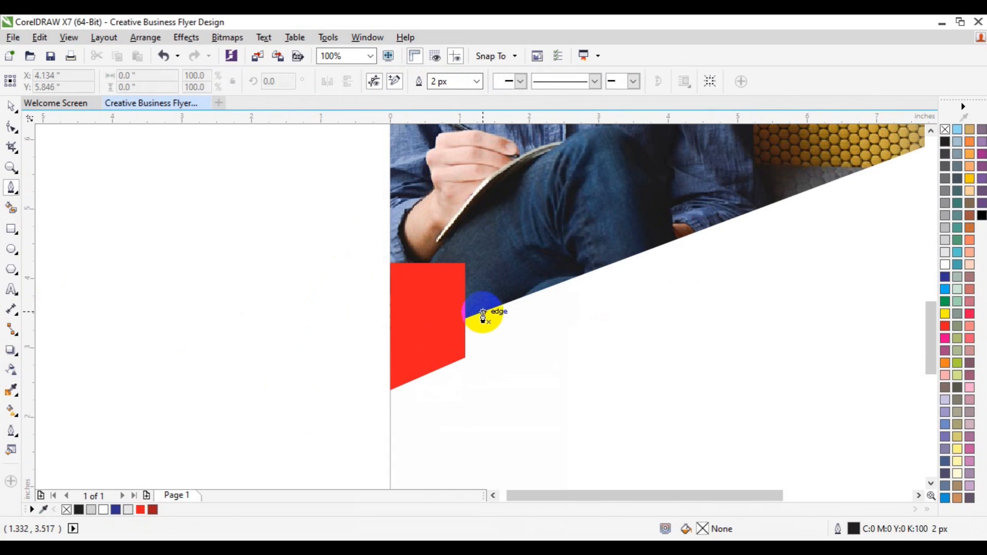
{"action": "left_click", "coordinate": [483, 311]}
{"action": "left_click", "coordinate": [466, 359]}
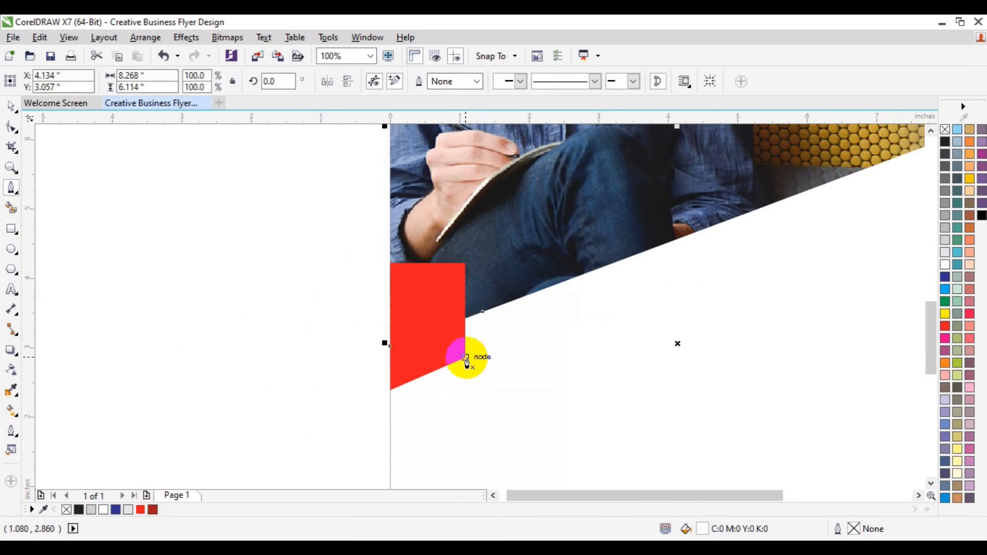
{"action": "left_click", "coordinate": [466, 357]}
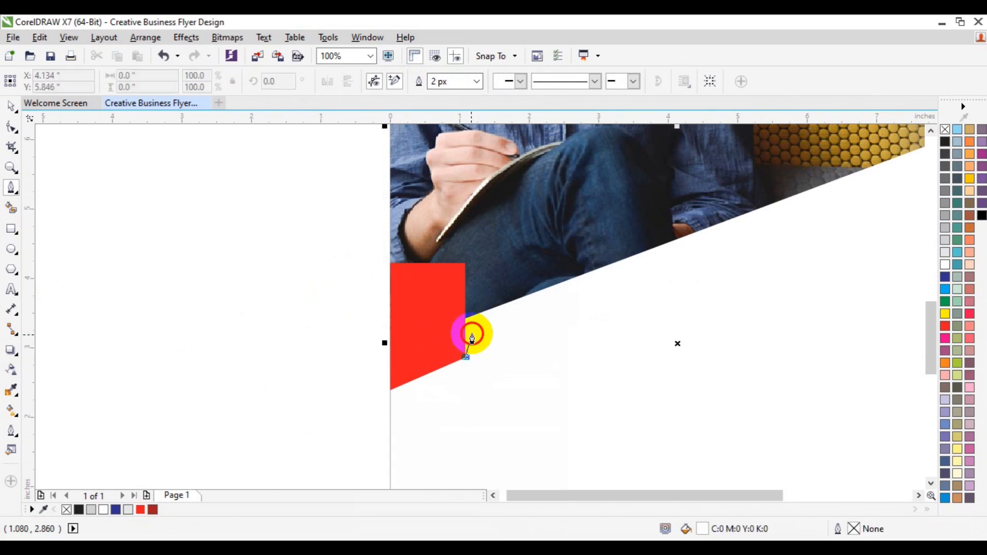
{"action": "left_click", "coordinate": [483, 311]}
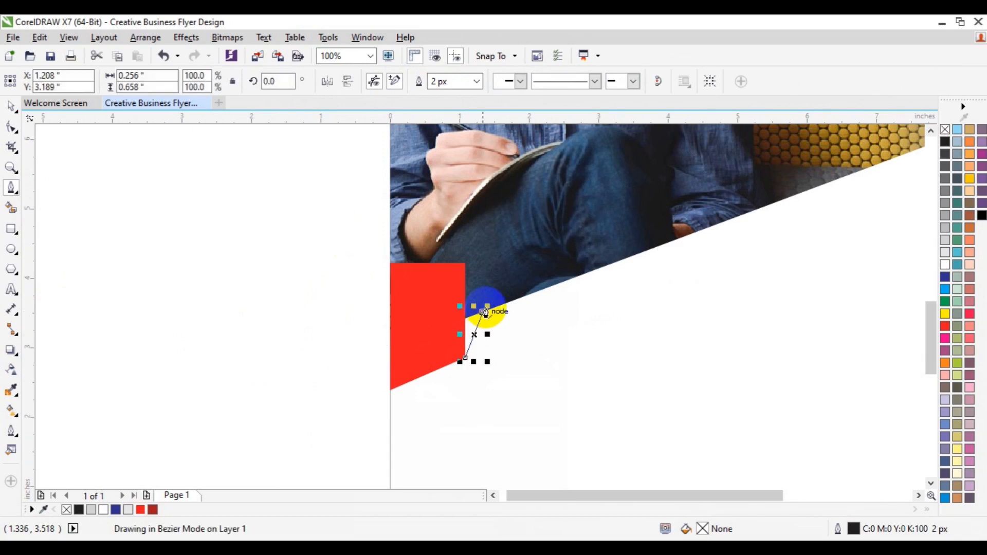
{"action": "key", "text": "Escape"}
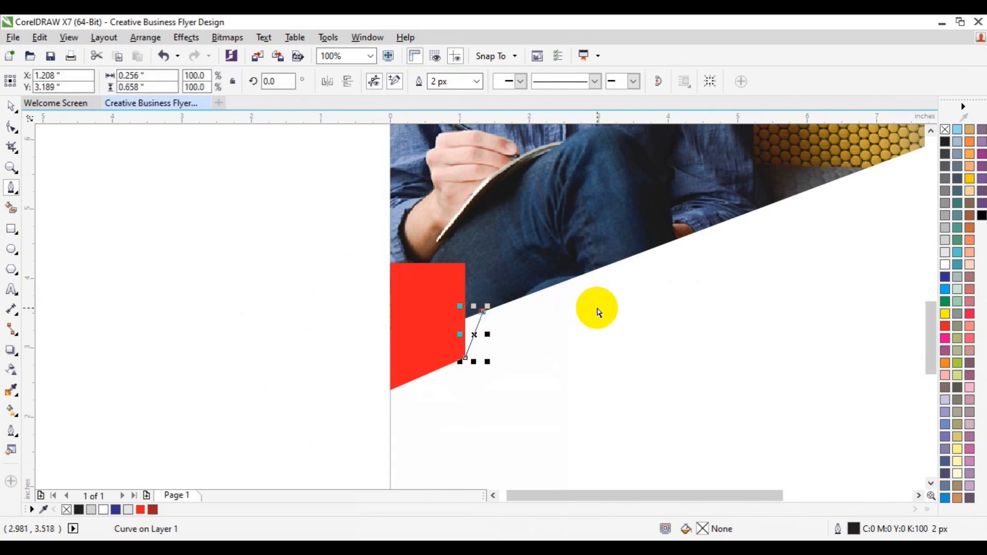
{"action": "left_click", "coordinate": [597, 308], "text": "ctrl"}
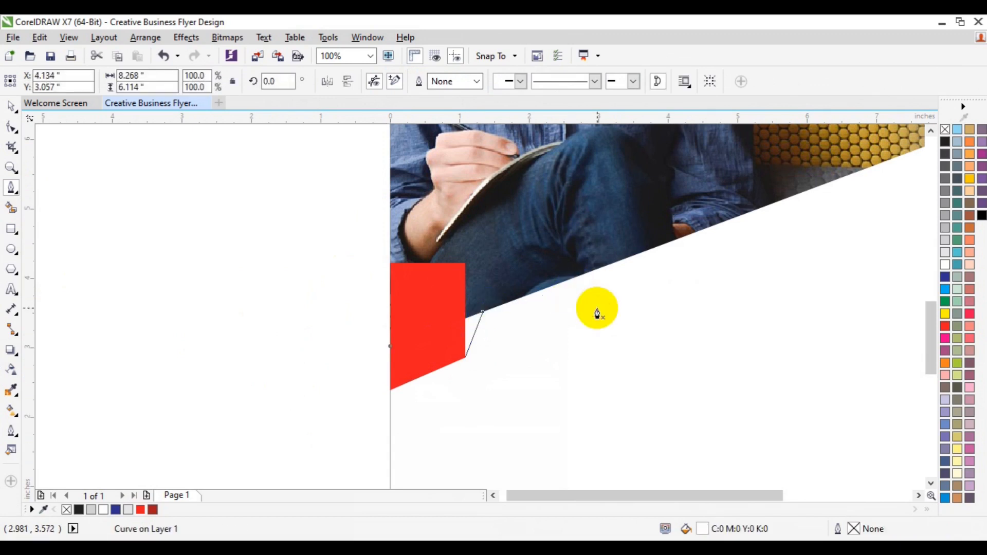
Smart Fill the small triangular gap between the red shape, the photo's edge and the pen line with black, without an outline
{"action": "left_click", "coordinate": [11, 209]}
{"action": "left_click", "coordinate": [461, 329]}
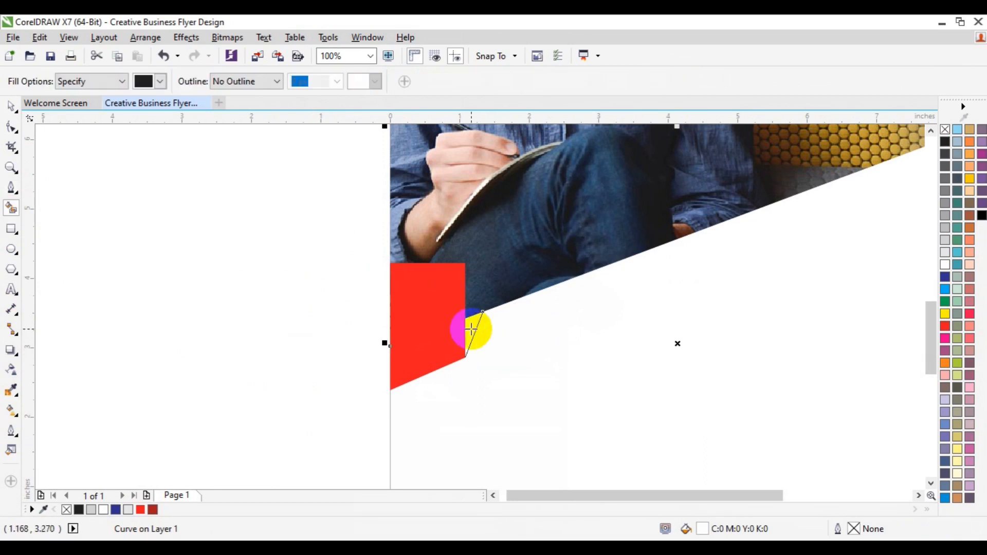
{"action": "left_click", "coordinate": [473, 329]}
{"action": "key", "text": "space"}
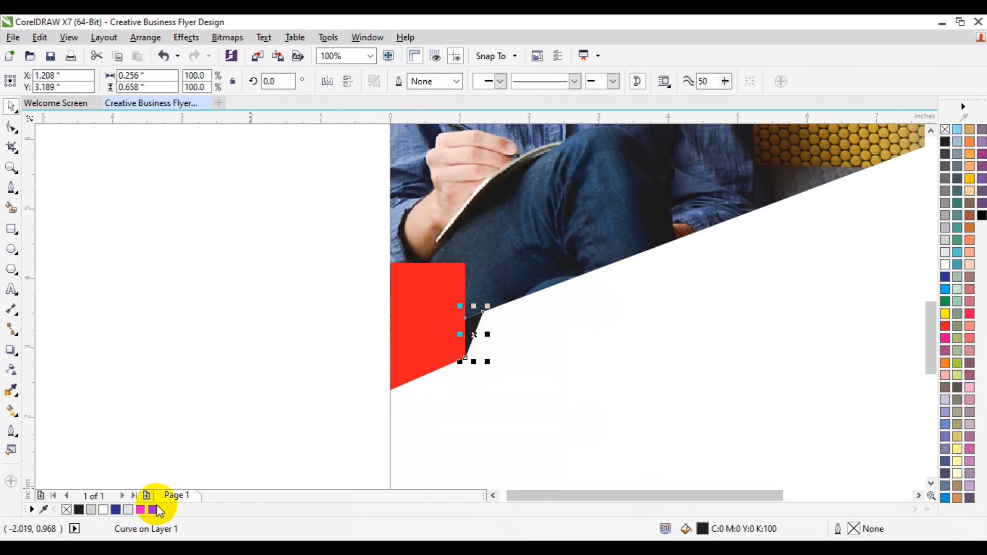
Fill the small triangular fold with dark red, and nudge it together with the red shape up by 0.01 inch
{"action": "left_click", "coordinate": [153, 510]}
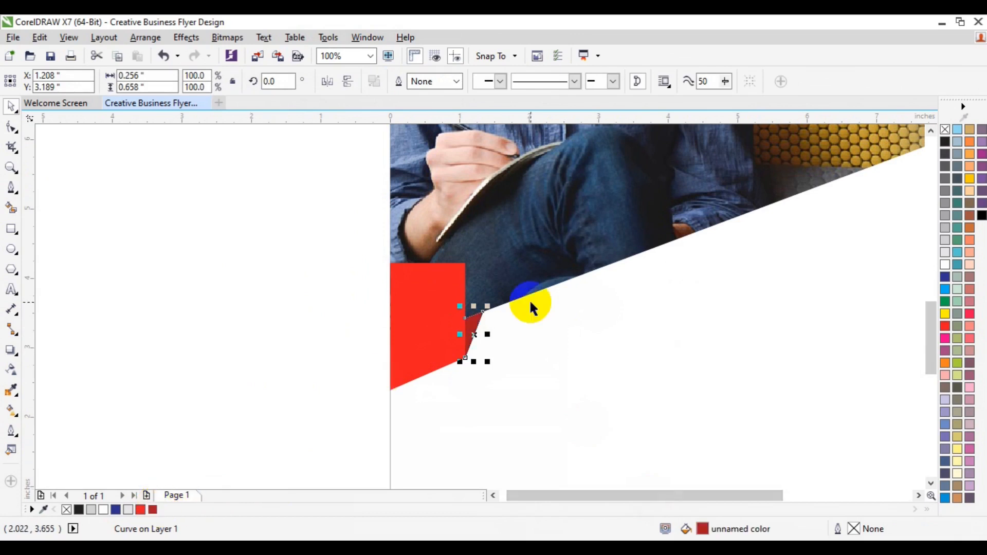
{"action": "left_click", "coordinate": [297, 330]}
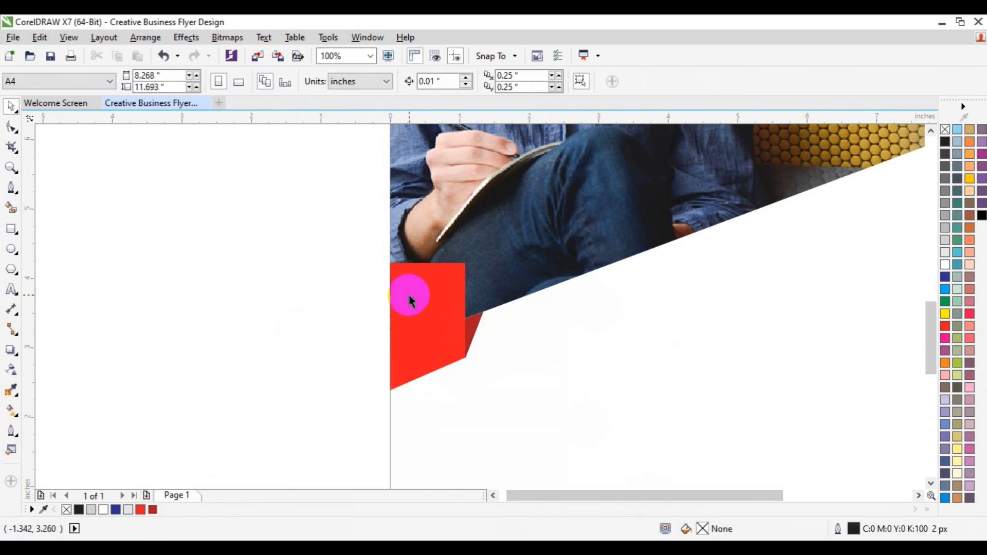
{"action": "left_click", "coordinate": [471, 329]}
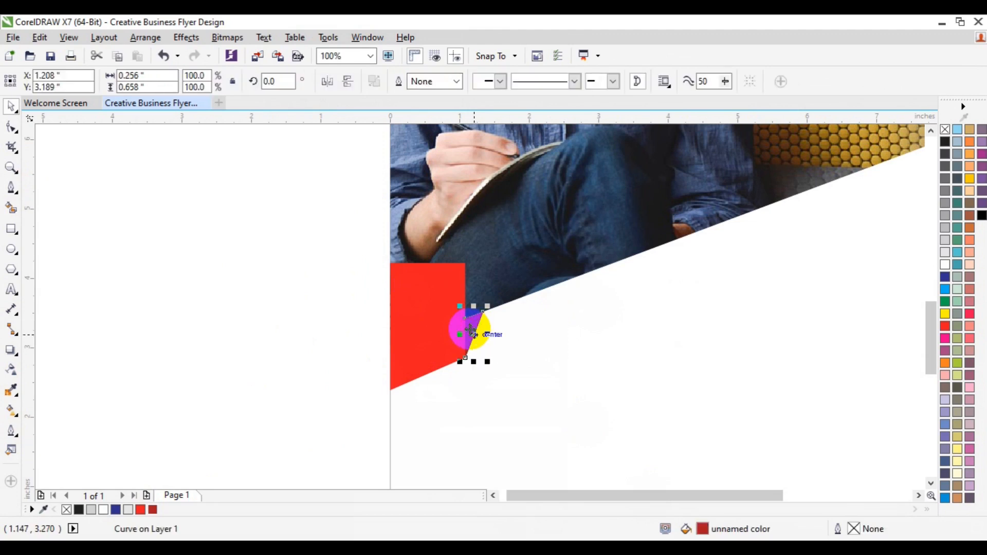
{"action": "left_click", "coordinate": [449, 334], "text": "shift"}
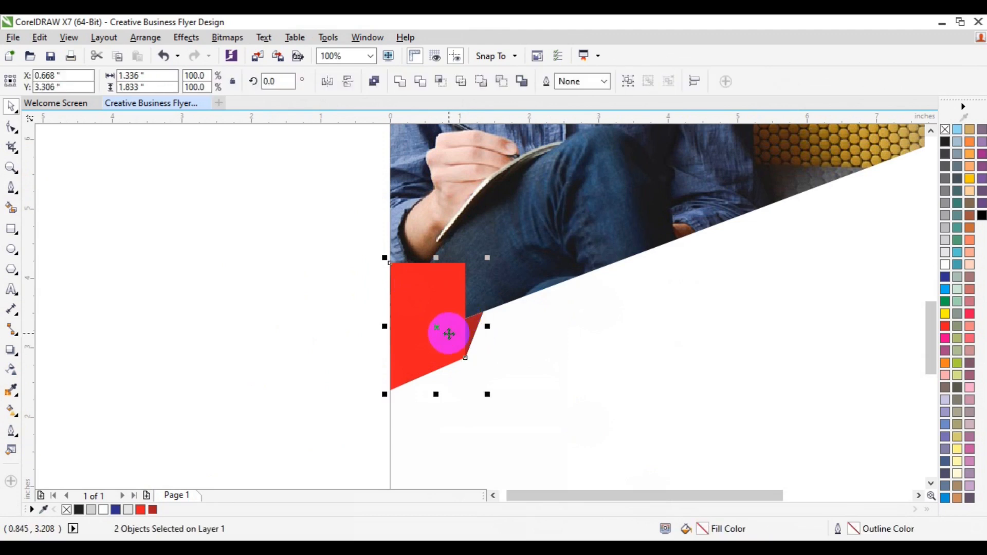
{"action": "key", "text": "Up"}
{"action": "left_click", "coordinate": [285, 274]}
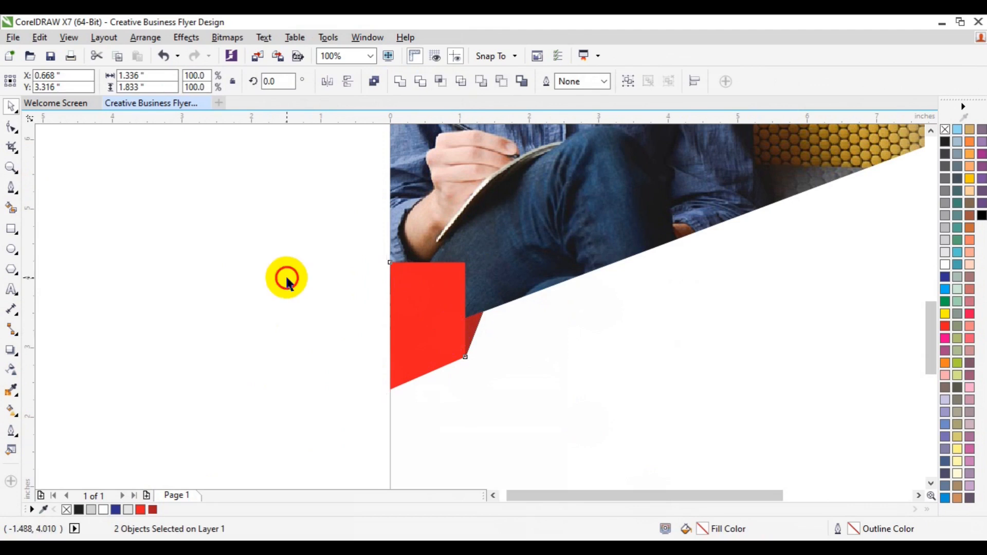
Examine the flyer's overall composition, the red folded tab and the light grey strip along the page's bottom edge
{"action": "left_click", "coordinate": [11, 168]}
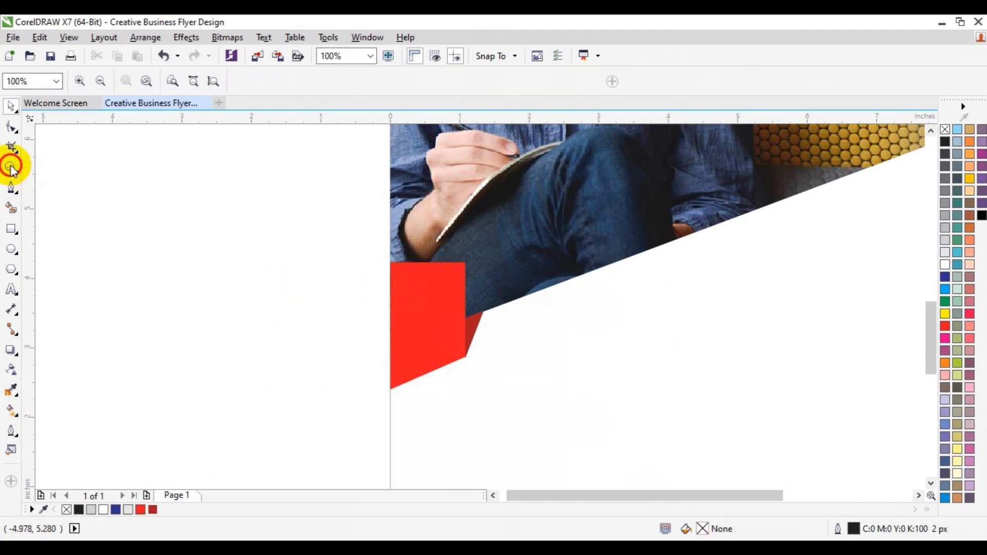
{"action": "left_click", "coordinate": [105, 83]}
{"action": "left_click", "coordinate": [104, 84]}
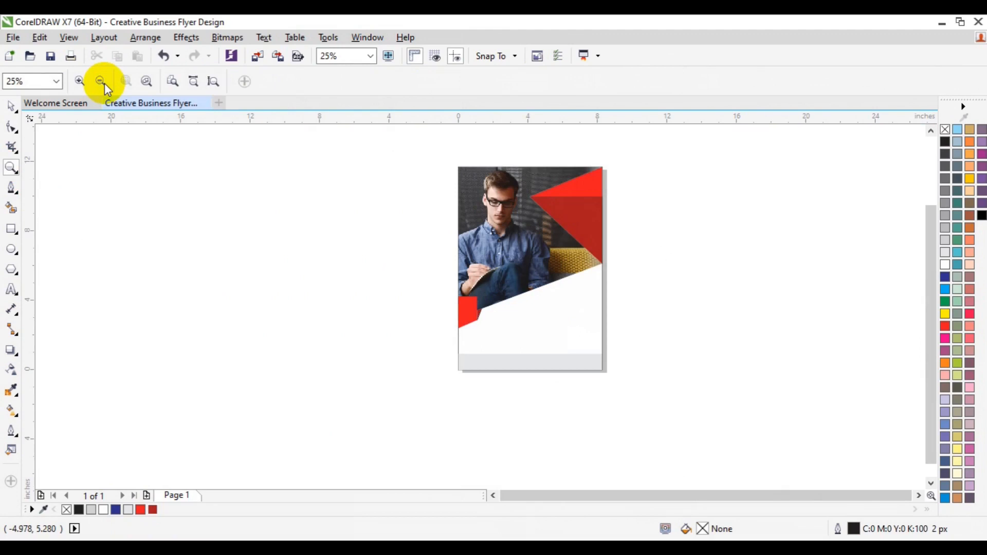
{"action": "left_click", "coordinate": [85, 84]}
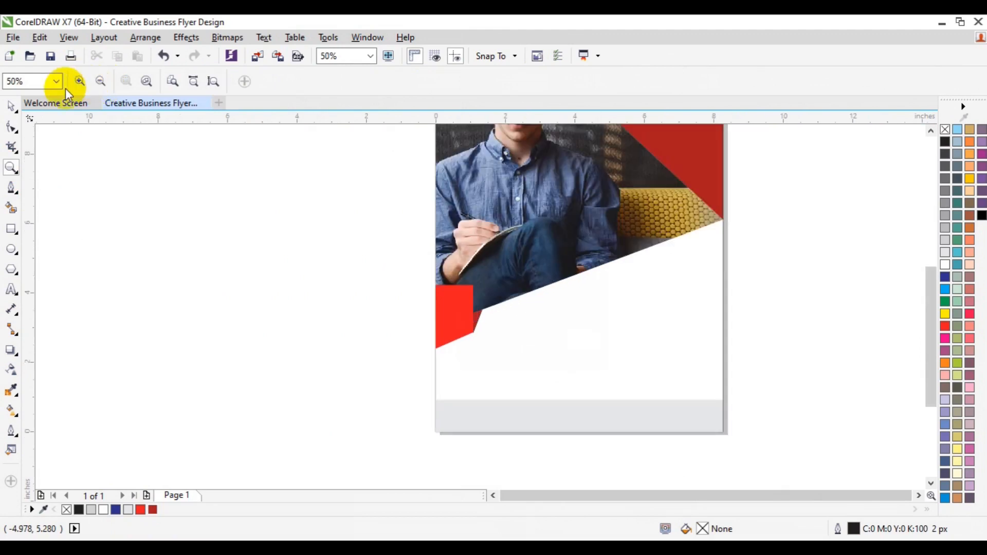
{"action": "left_click", "coordinate": [11, 106]}
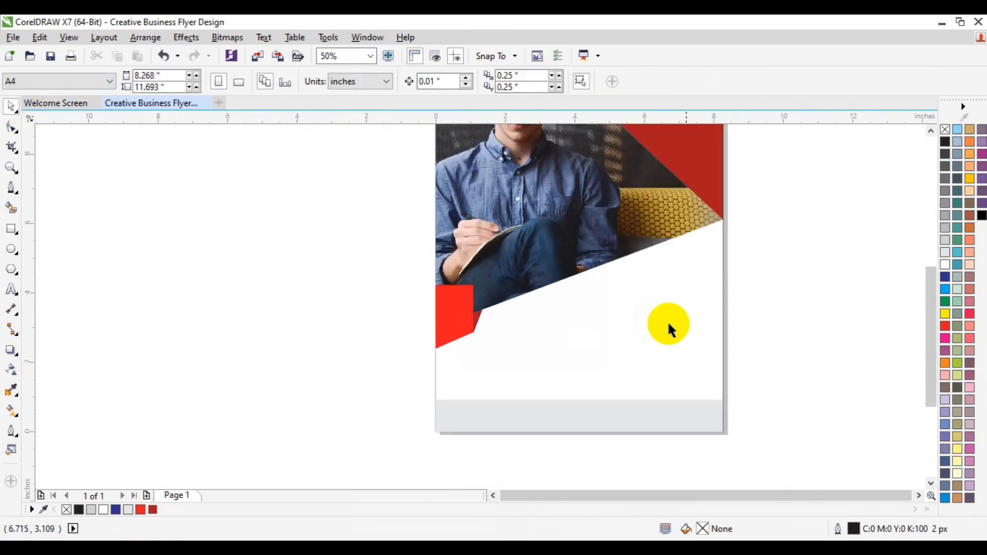
{"action": "left_click", "coordinate": [918, 496]}
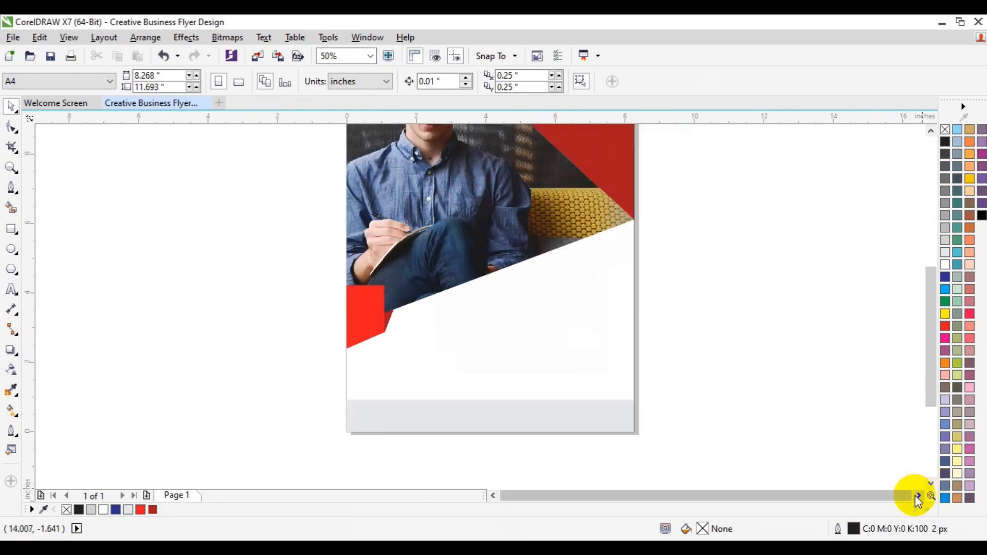
{"action": "left_click", "coordinate": [928, 392]}
{"action": "mouse_move", "coordinate": [928, 391]}
{"action": "left_mouse_down"}
{"action": "mouse_move", "coordinate": [927, 338]}
{"action": "mouse_move", "coordinate": [931, 402]}
{"action": "left_mouse_up"}
{"action": "left_click", "coordinate": [568, 394]}
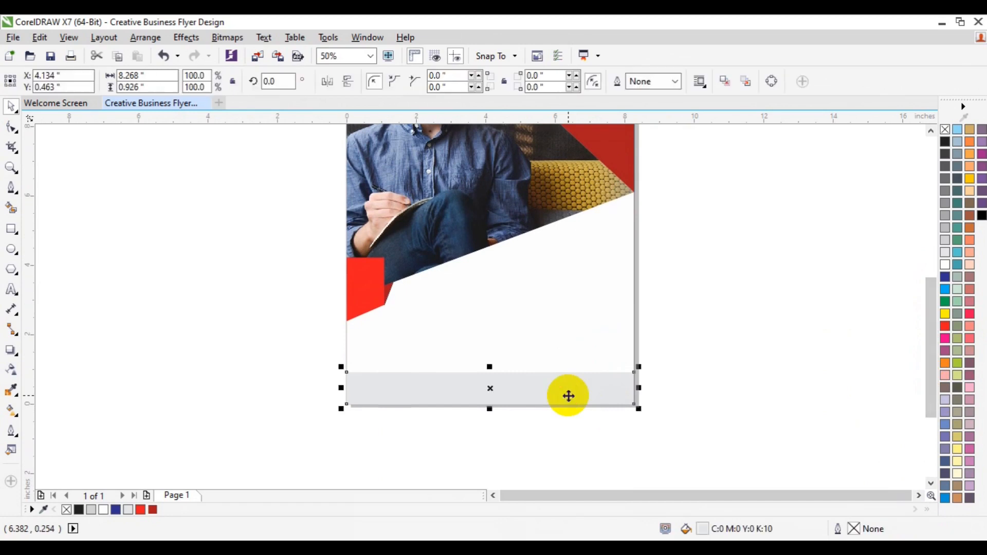
{"action": "left_click_drag", "start_coordinate": [490, 370], "coordinate": [489, 373]}
{"action": "left_click", "coordinate": [676, 366]}
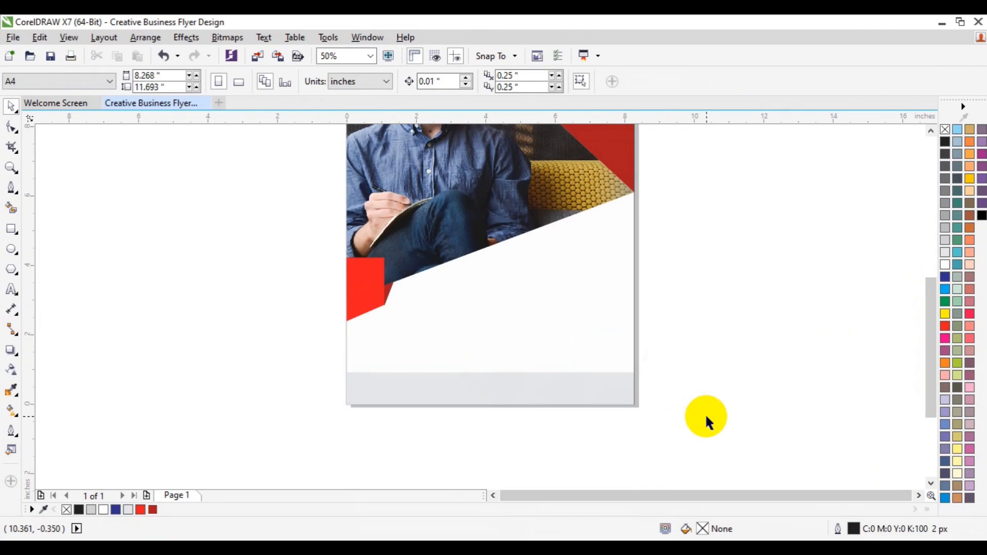
{"action": "left_click_drag", "start_coordinate": [926, 379], "coordinate": [914, 354]}
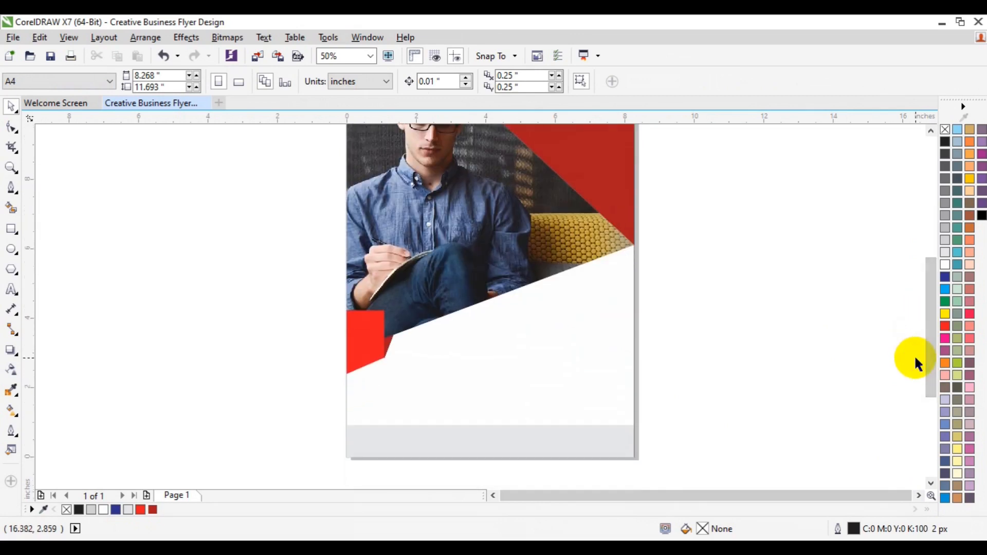